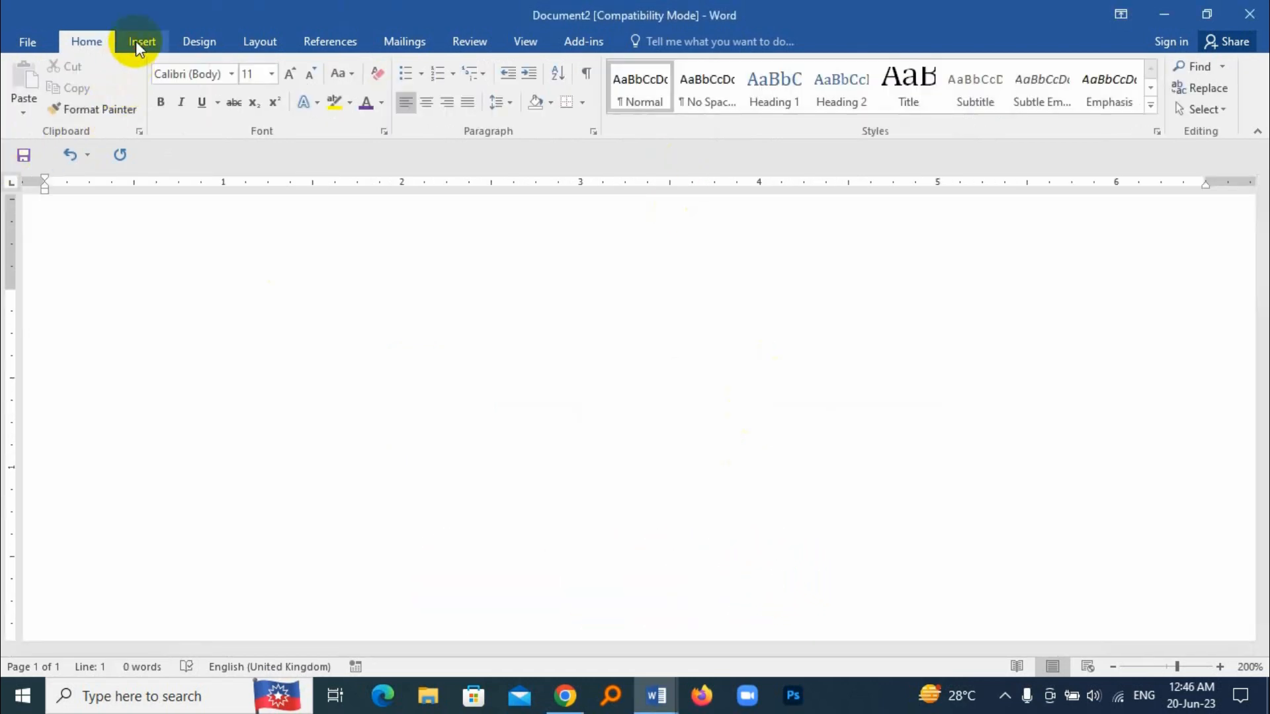
Insert a new equation and add a stacked fraction with numerator 1 and denominator 2.
click(139, 41)
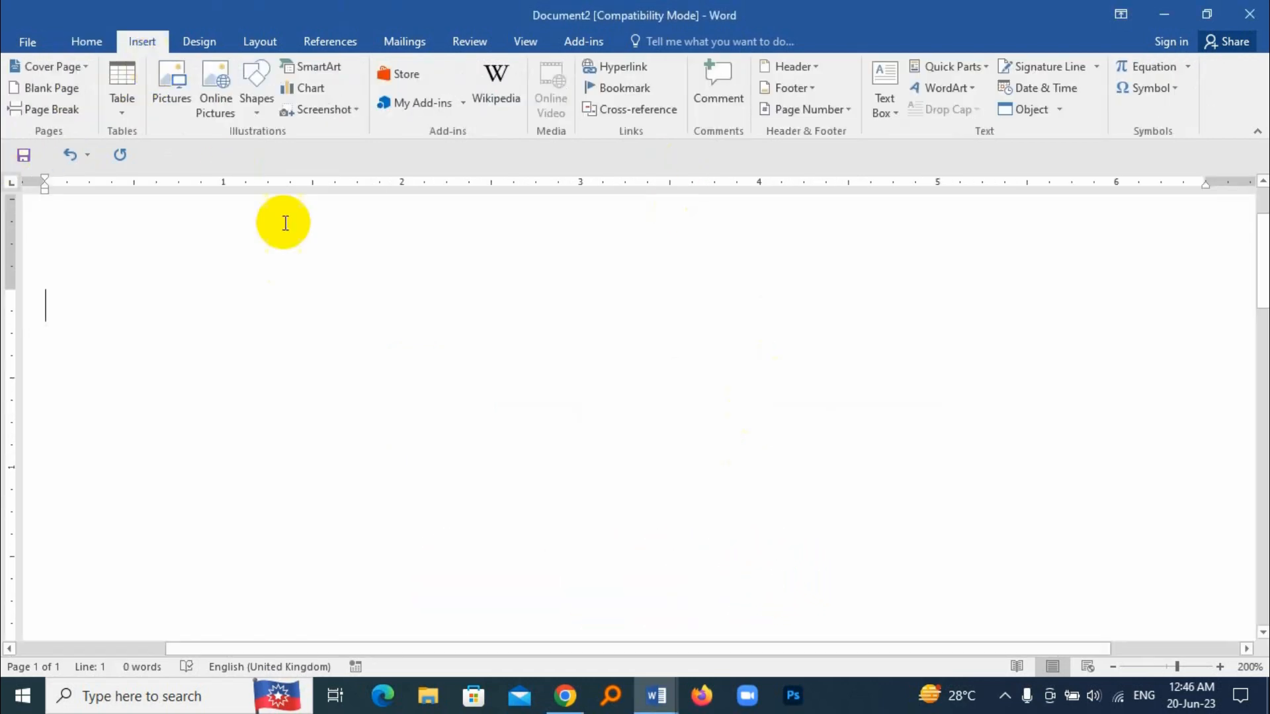
scroll(275, 321, down, 3)
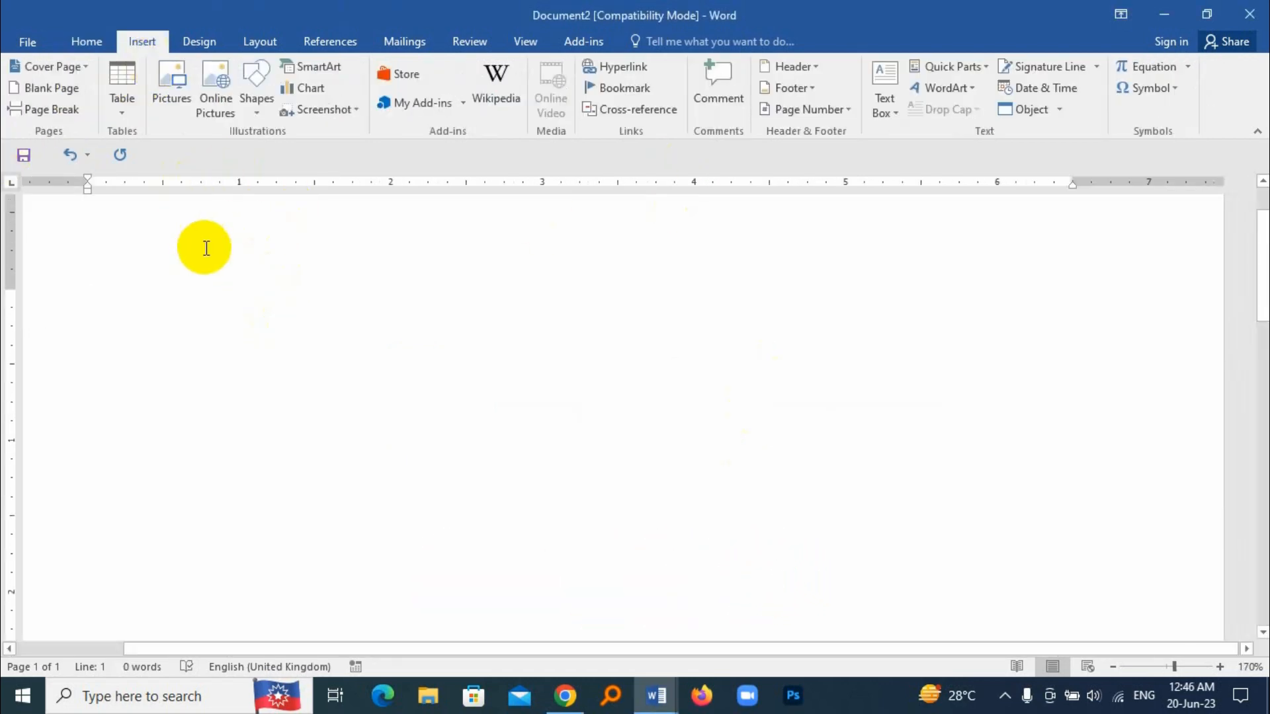
click(1151, 66)
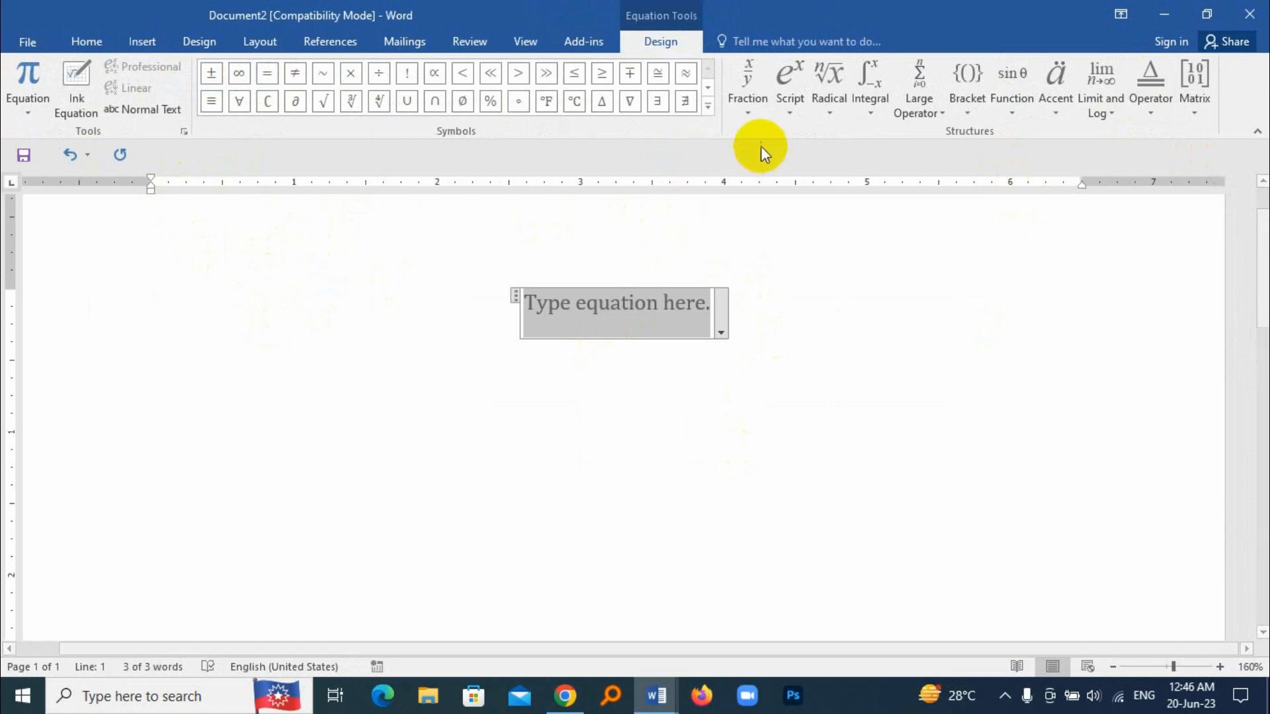
click(753, 105)
click(759, 191)
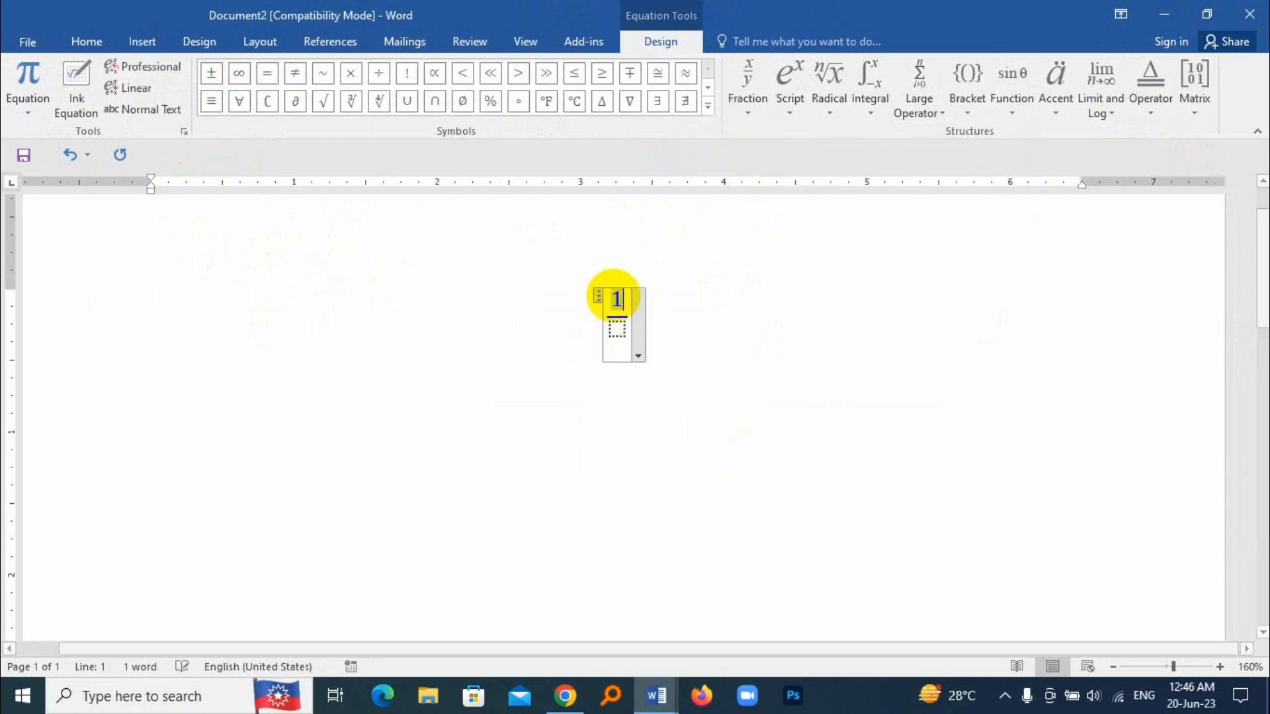
text(1)
key(Down)
text(2)
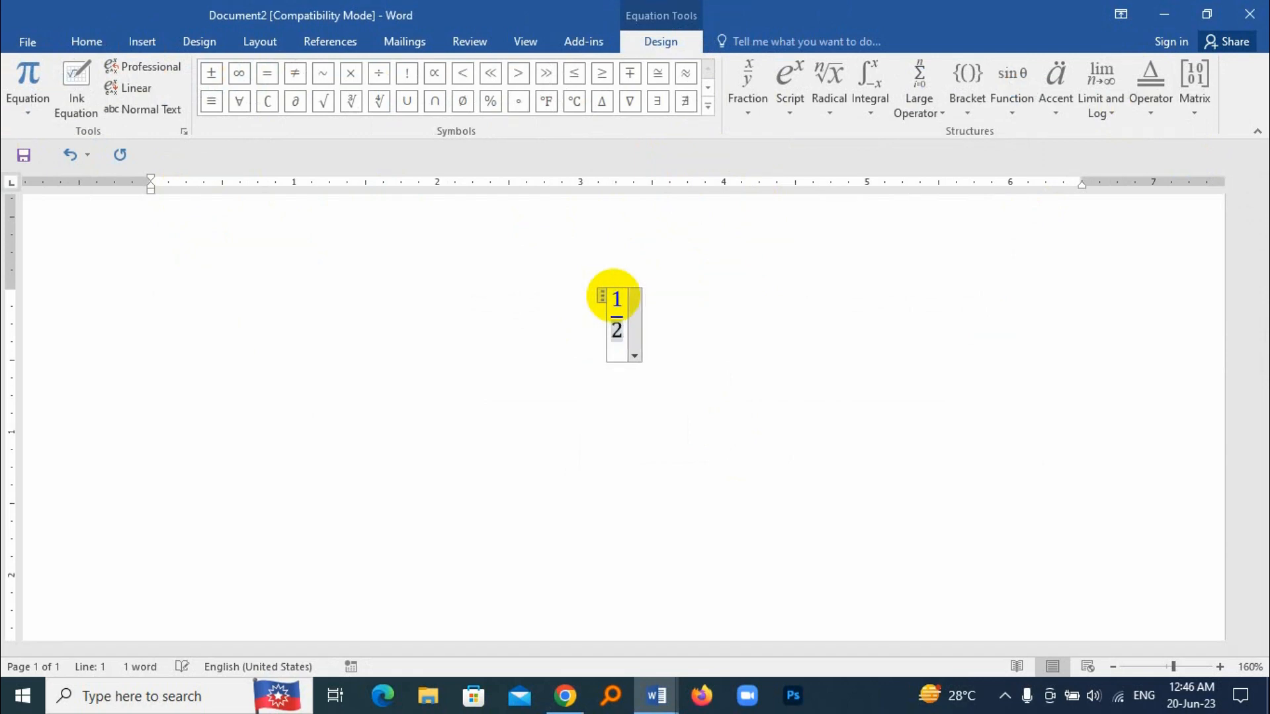
Add a superscript term after the fraction with base a and exponent 2.
click(804, 96)
click(826, 183)
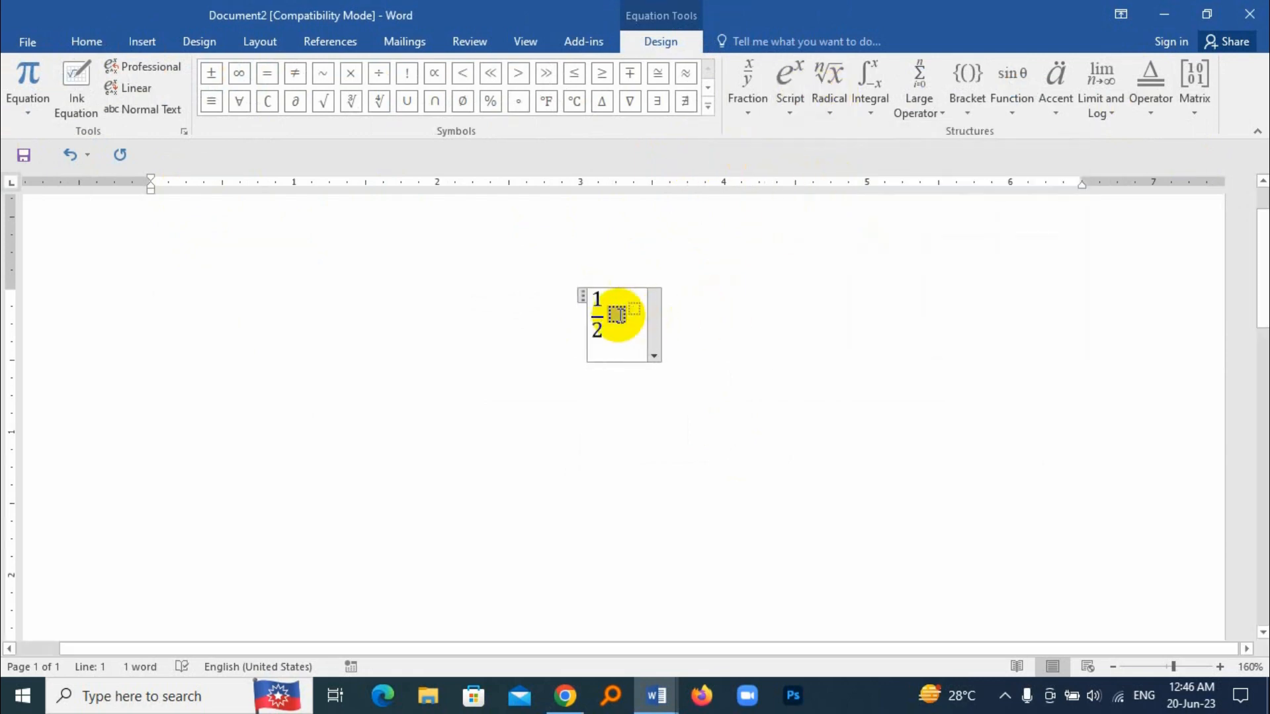
text(a)
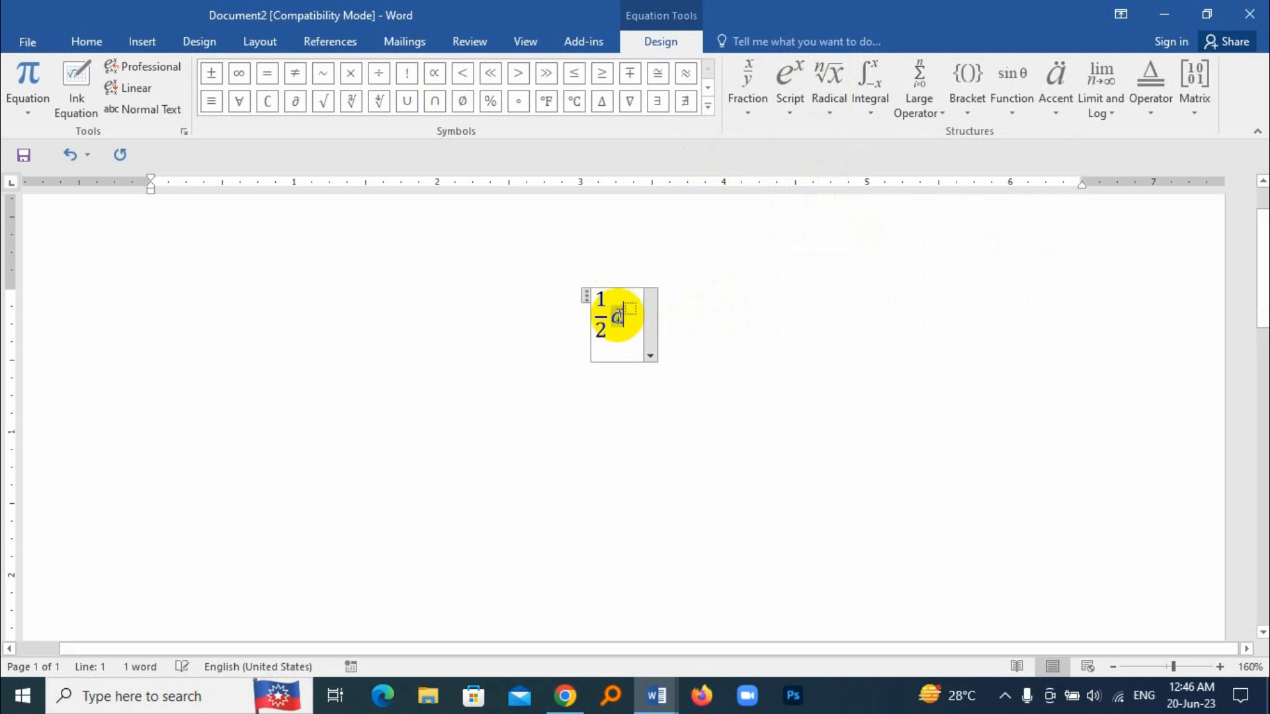
click(629, 311)
text(2)
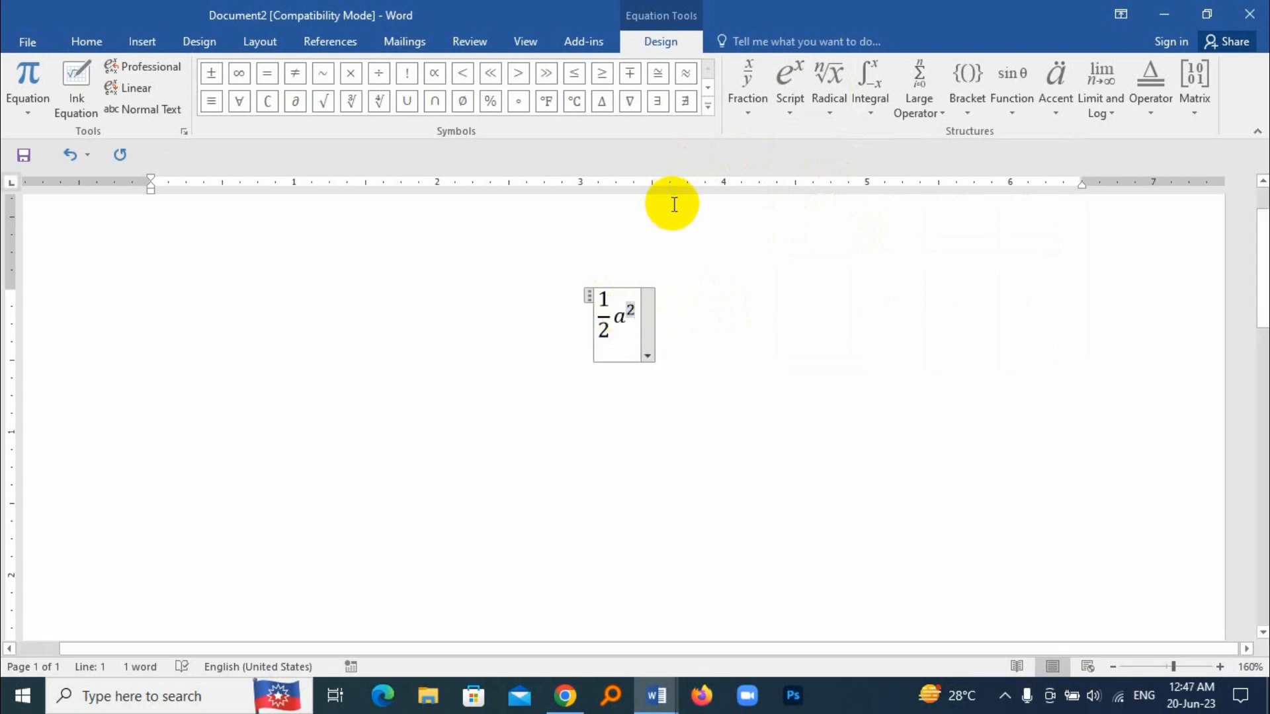
Append a plus sign and a superscript term with base b and exponent 2 to the equation.
click(634, 316)
click(707, 105)
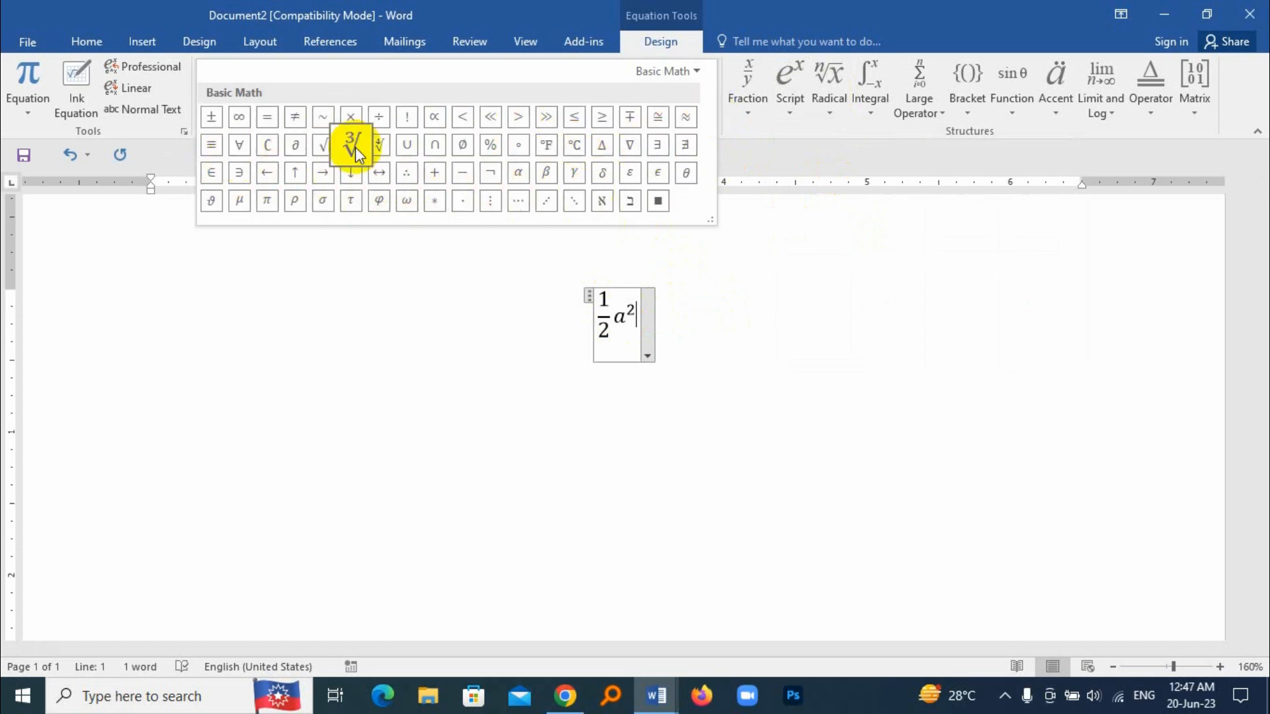
click(434, 172)
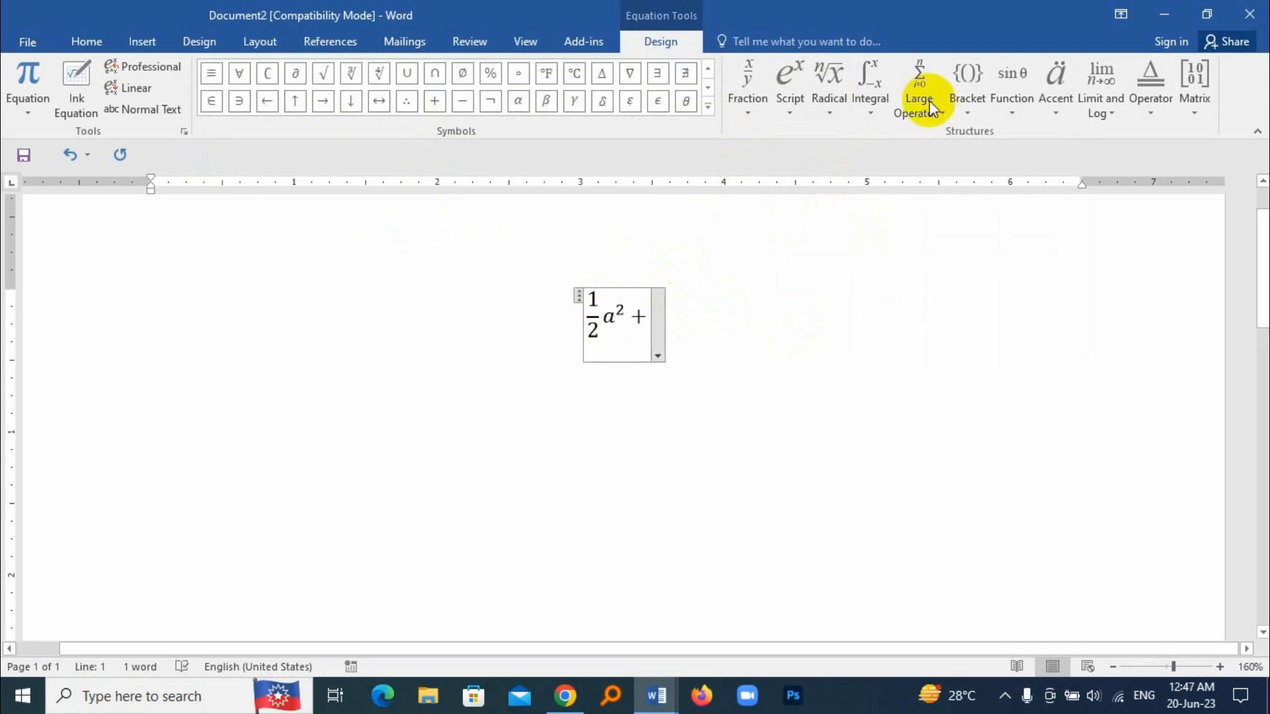
click(796, 104)
click(814, 193)
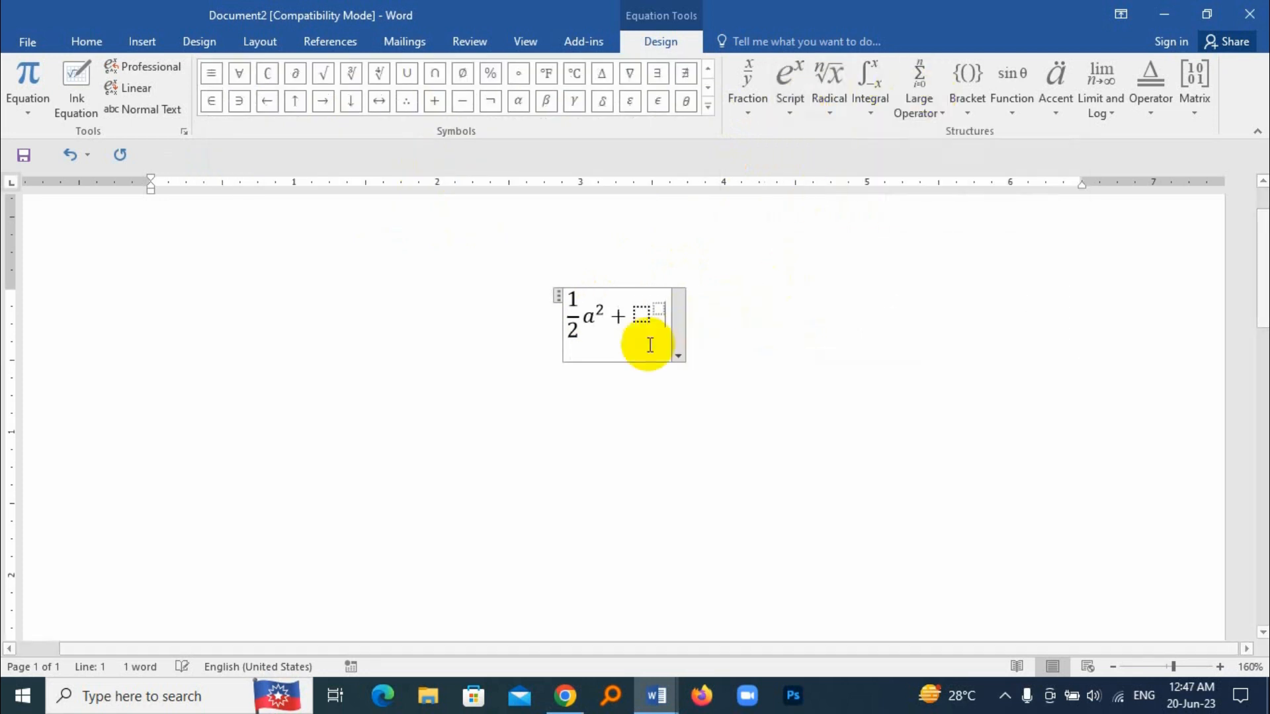
click(641, 314)
text(b)
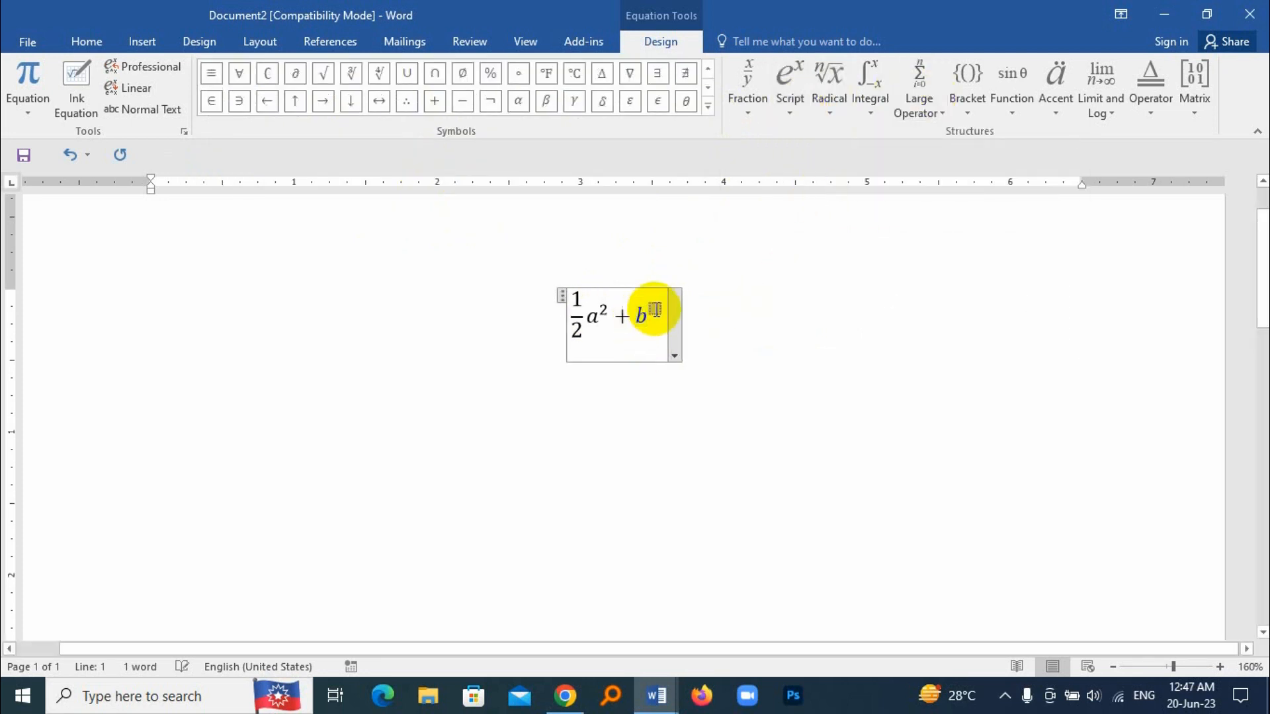
click(654, 309)
text(2)
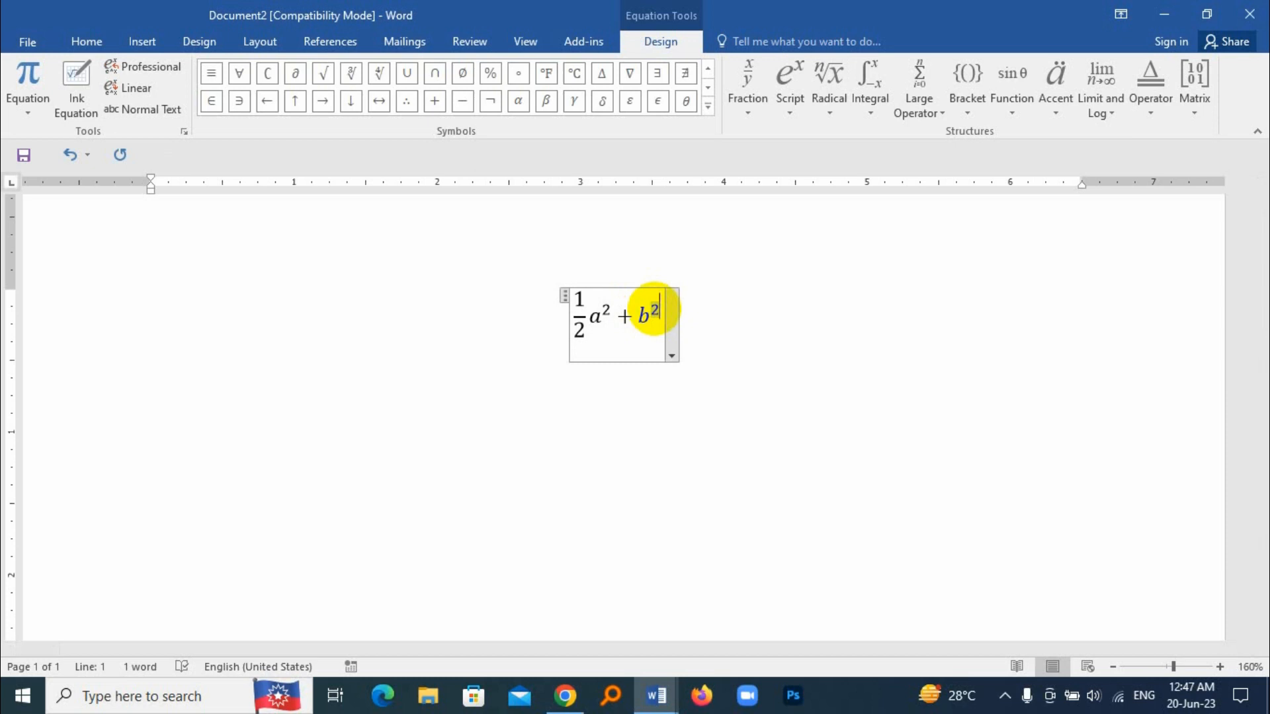
Select the whole equation and enlarge its font size to 26.
click(658, 321)
drag(658, 322, 576, 319)
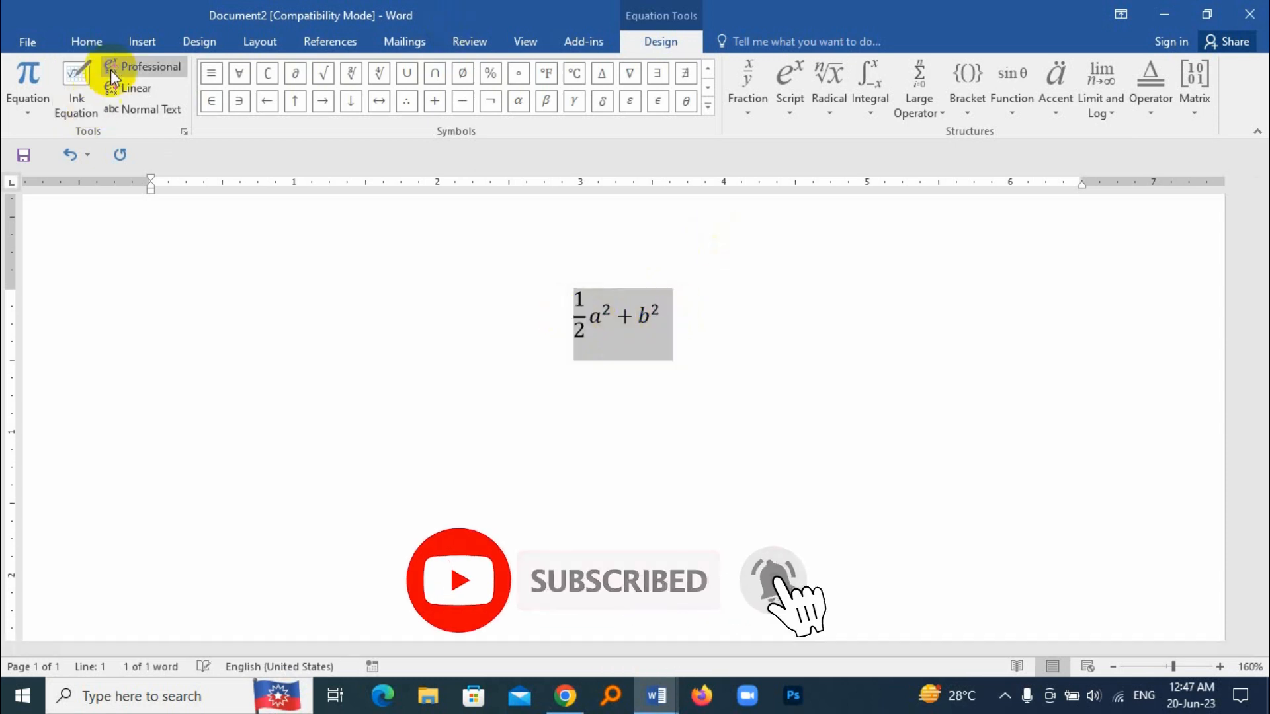
click(86, 42)
click(291, 73)
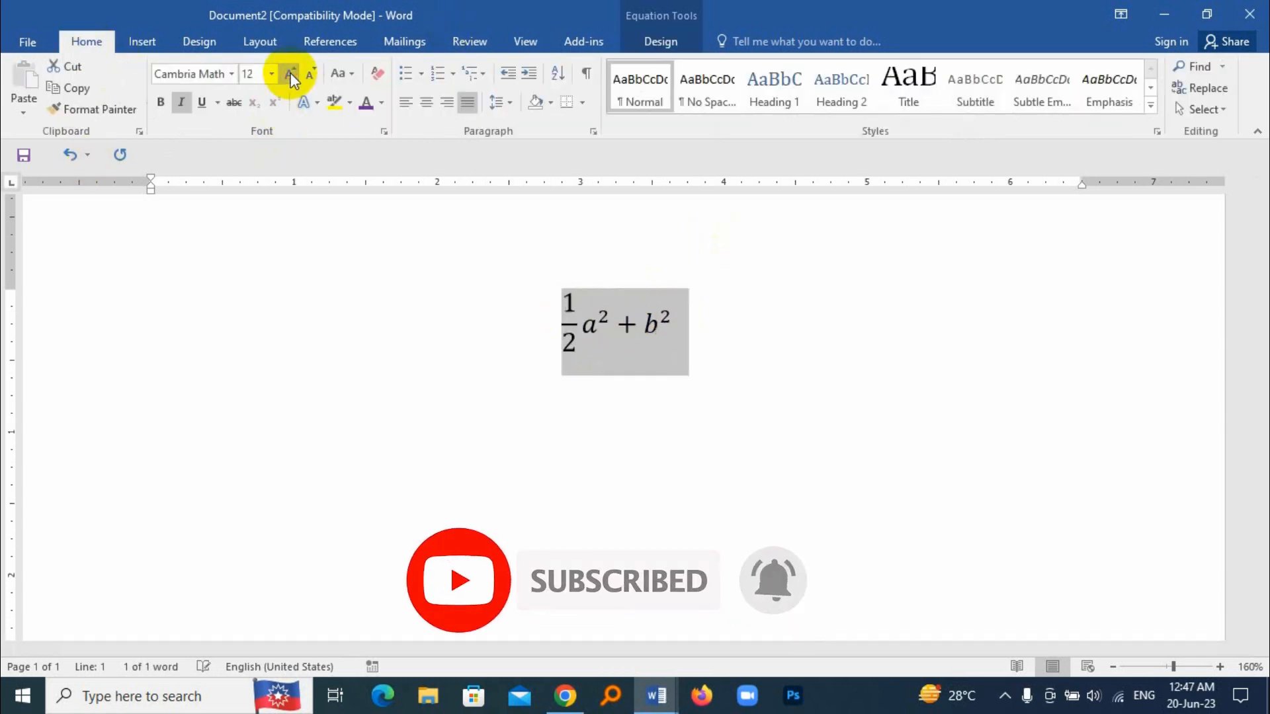
click(291, 74)
click(291, 74)
click(291, 73)
click(291, 73)
click(291, 73)
click(291, 73)
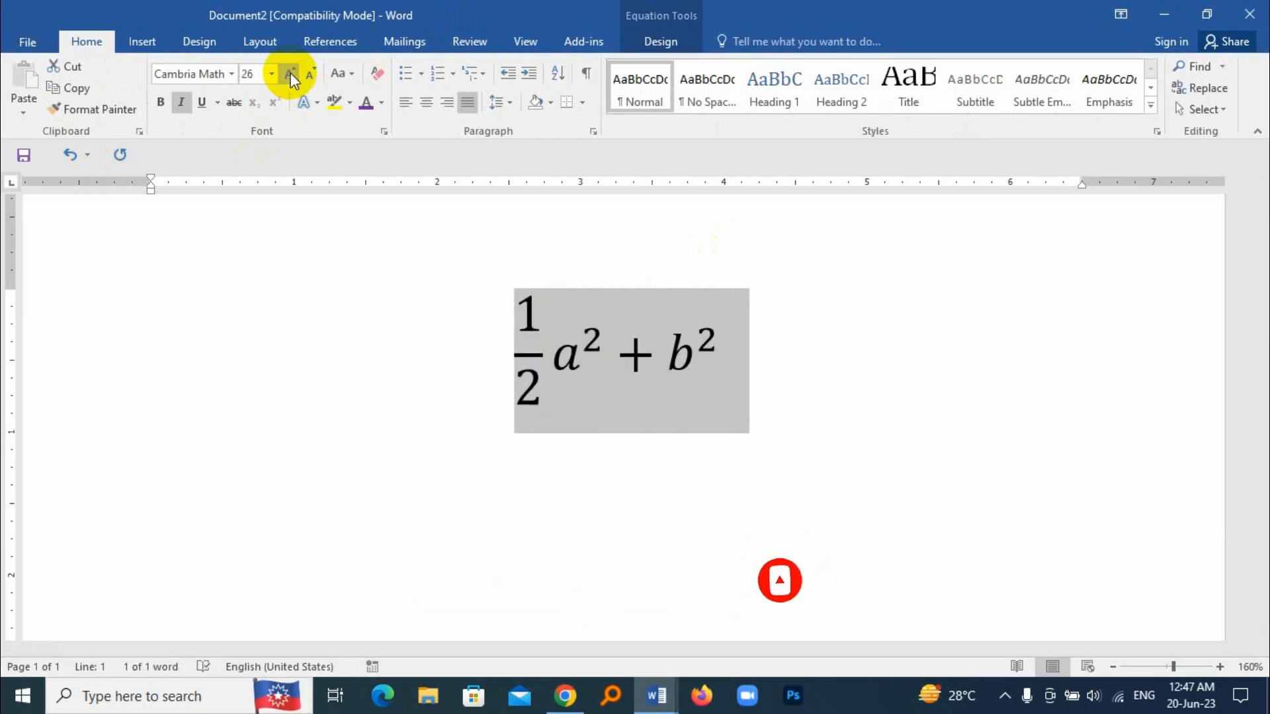
Make the equation bold without italics and set its font colour to standard purple.
click(160, 102)
click(180, 103)
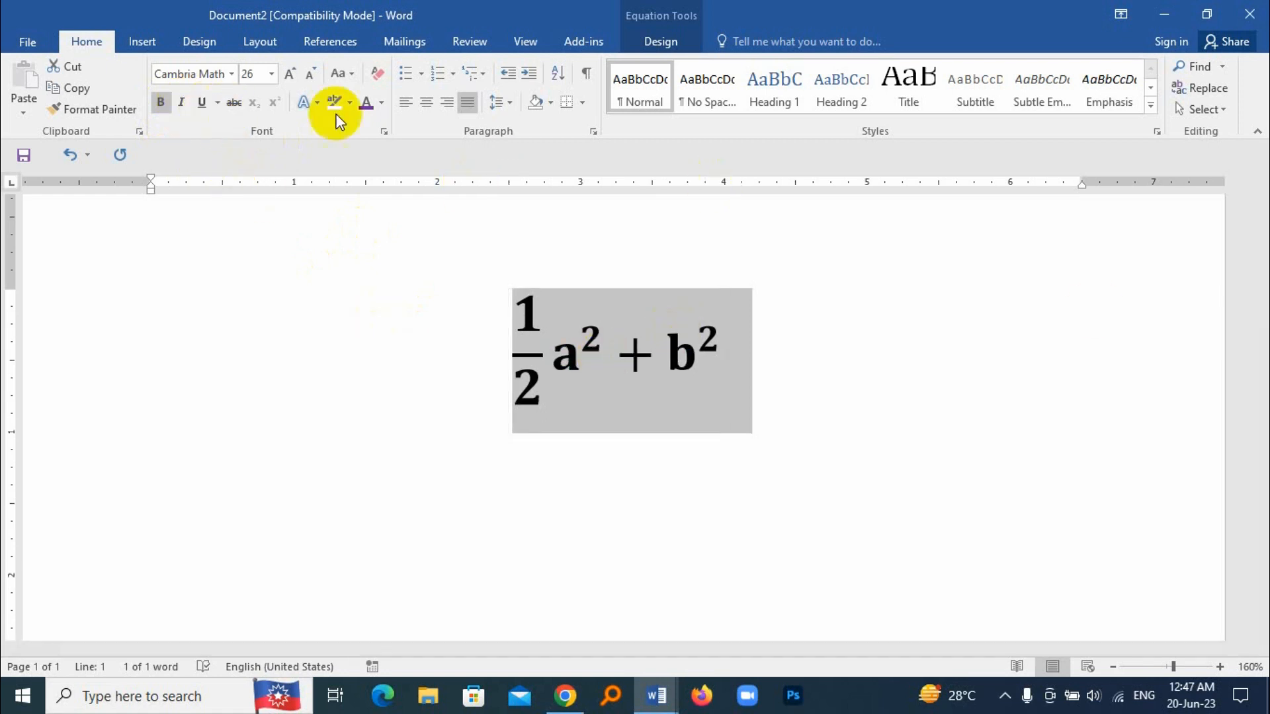
click(381, 104)
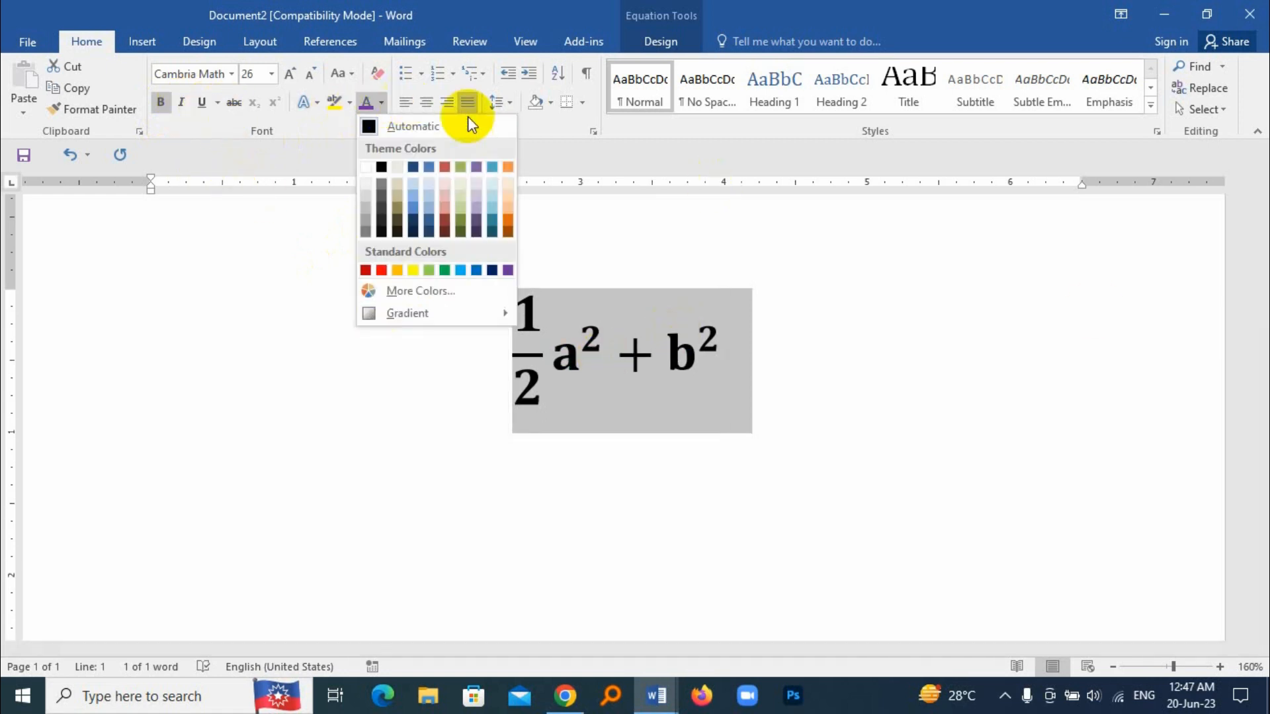
click(506, 271)
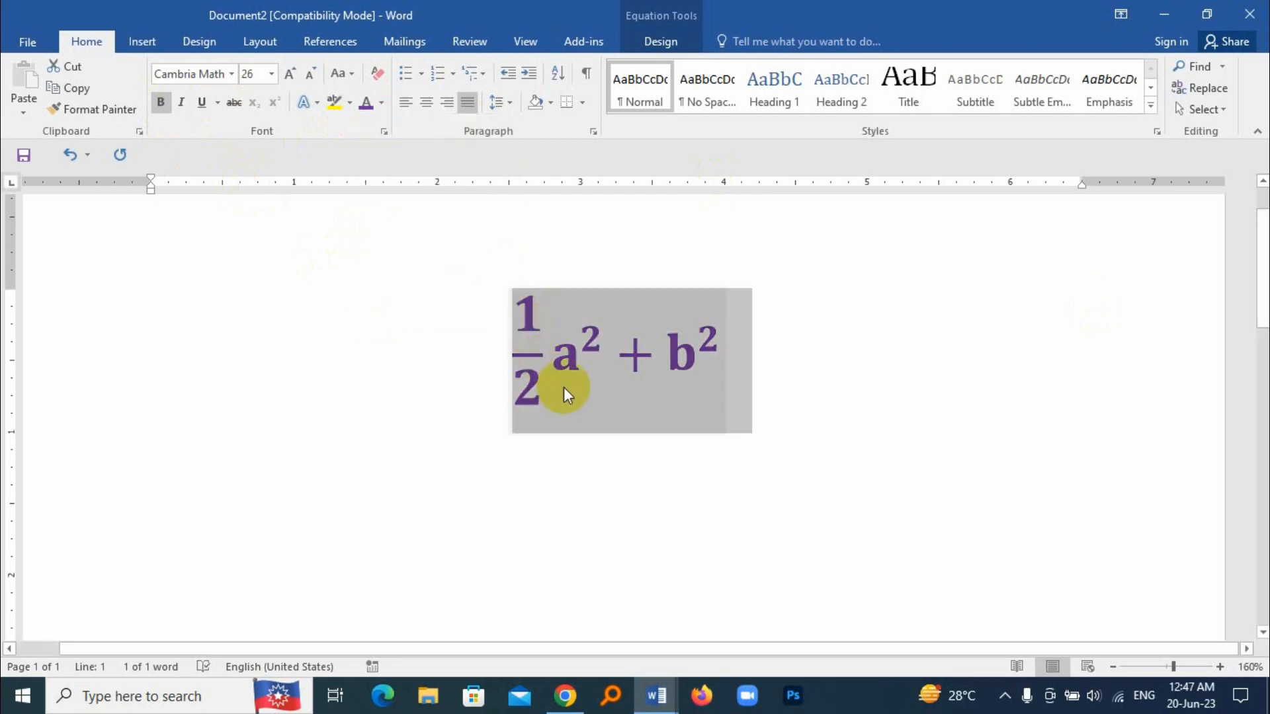
click(602, 332)
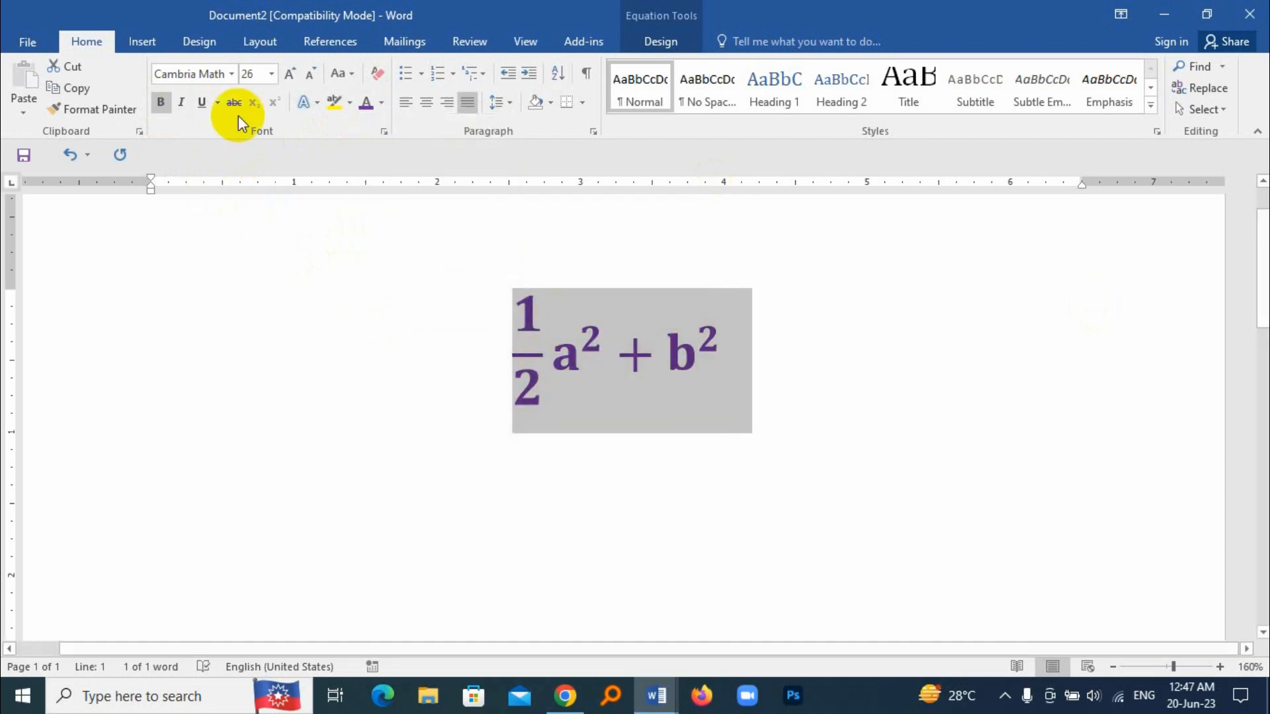
Try to change the selected equation's font to Times New Roman.
click(232, 74)
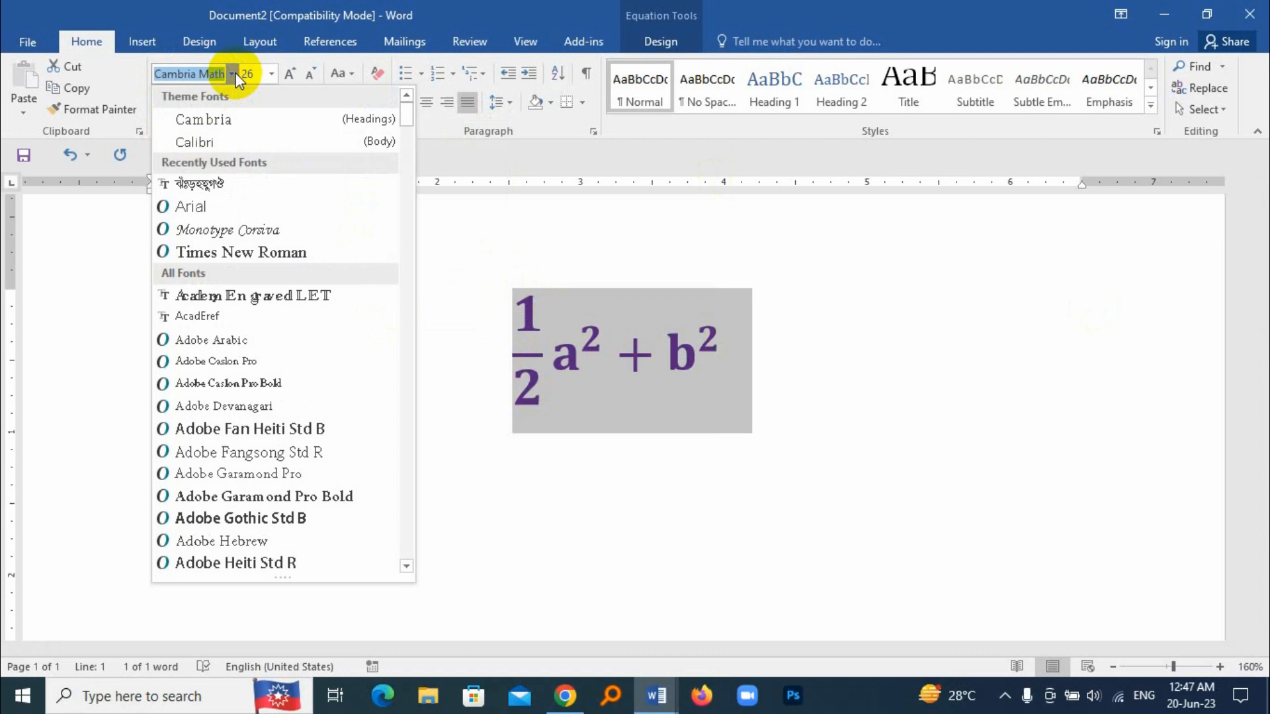
click(276, 251)
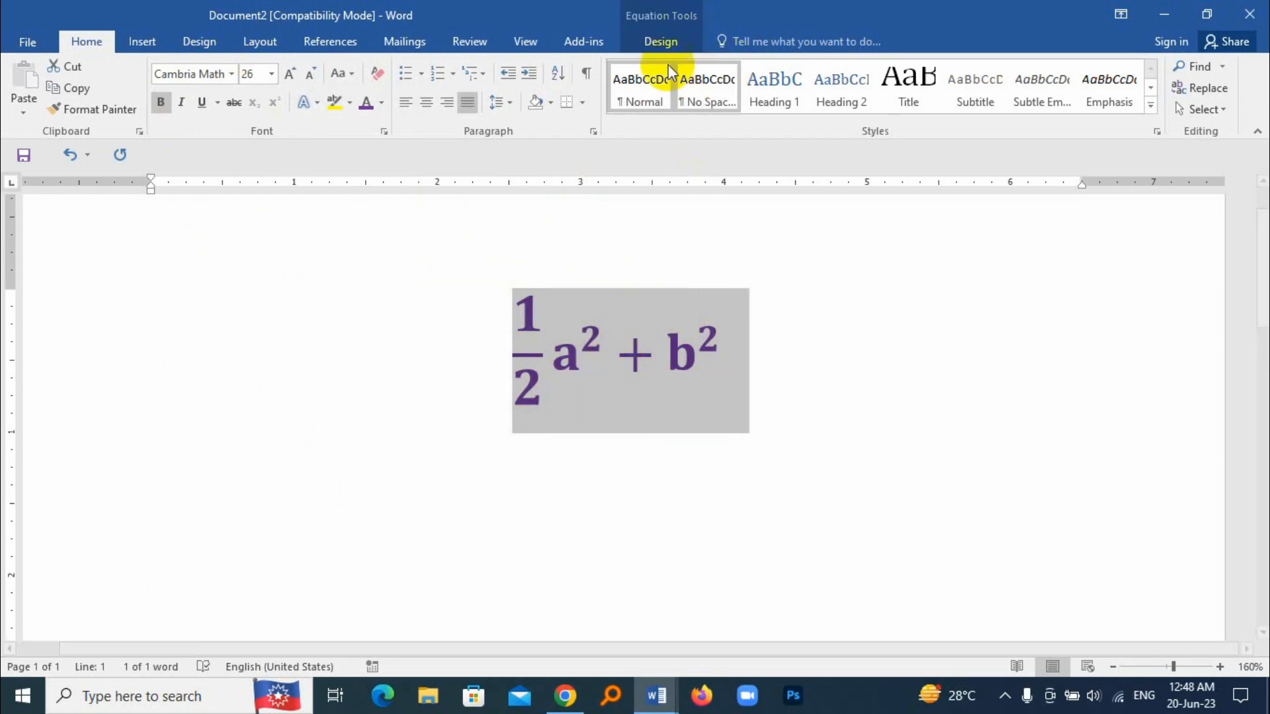
Reselect the whole equation and convert it to Normal Text.
click(660, 42)
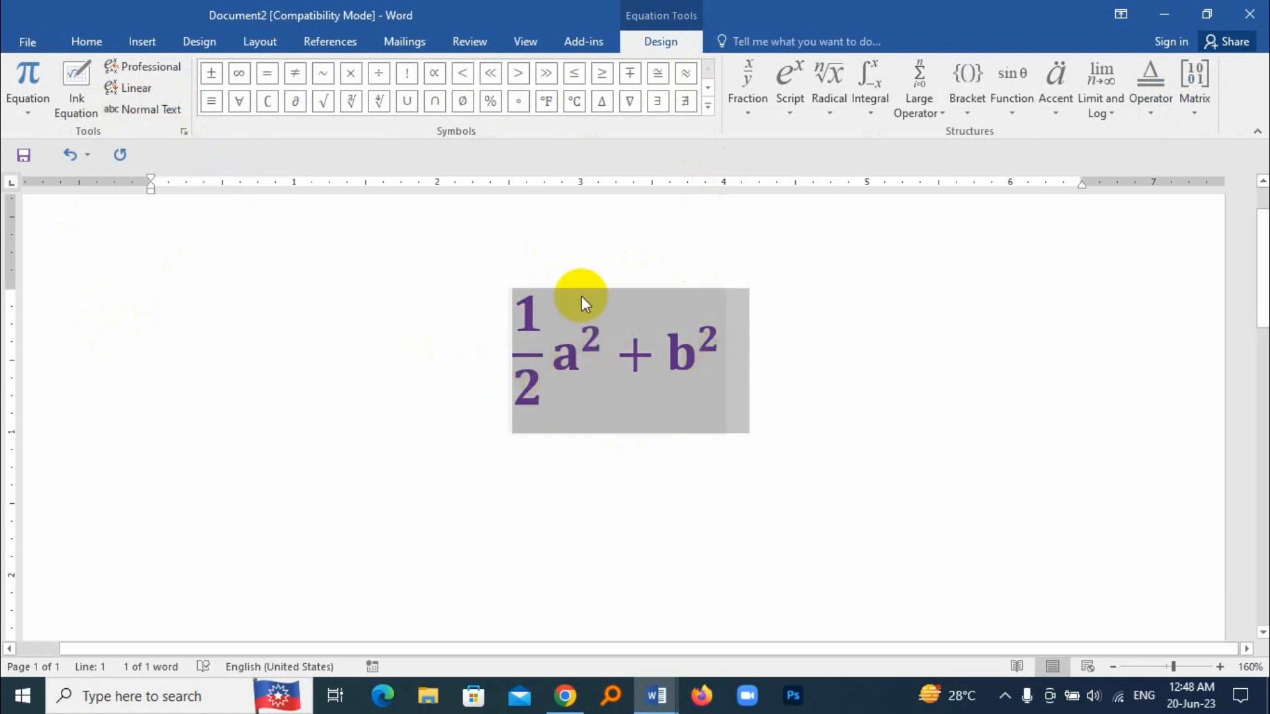
click(681, 388)
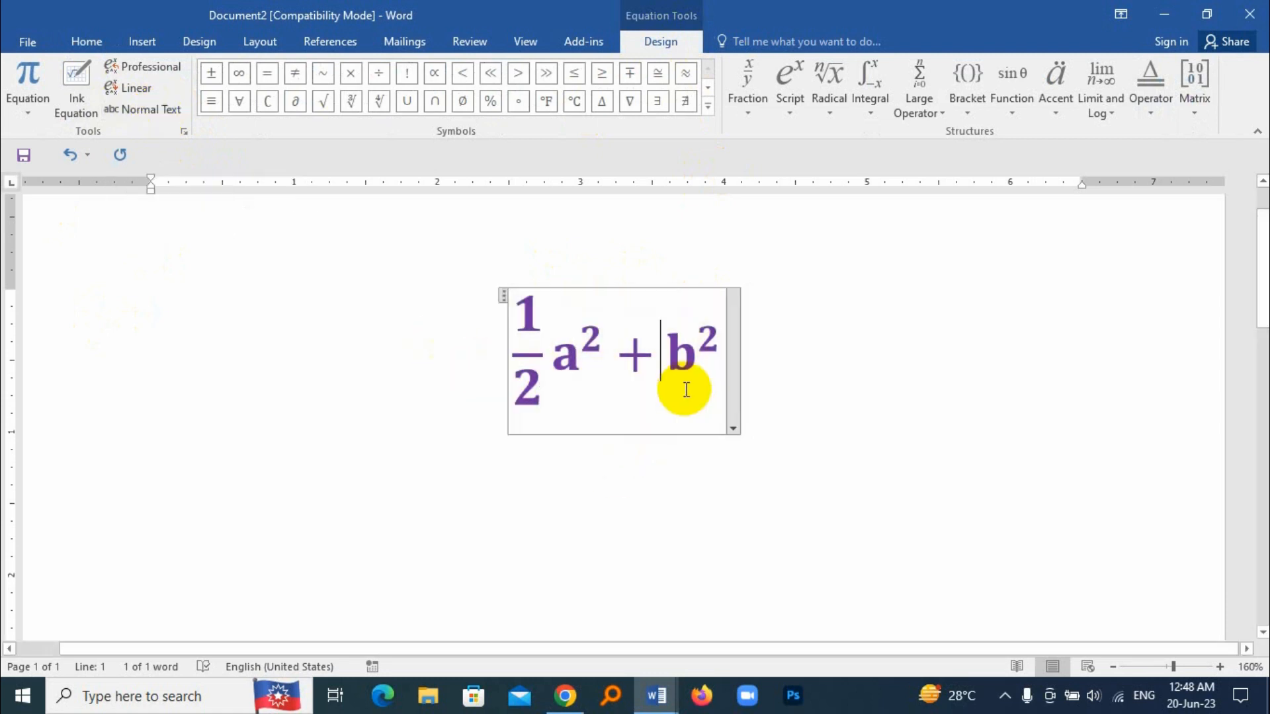
click(718, 349)
drag(711, 346, 502, 356)
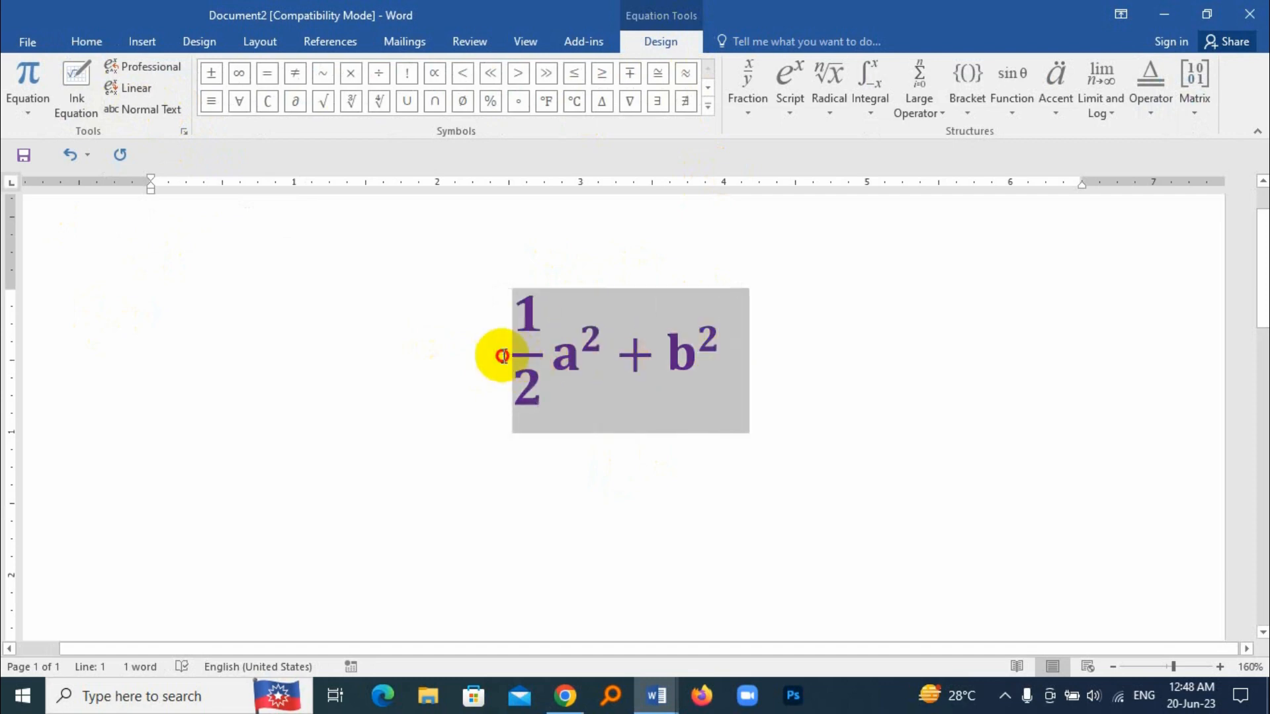
click(150, 108)
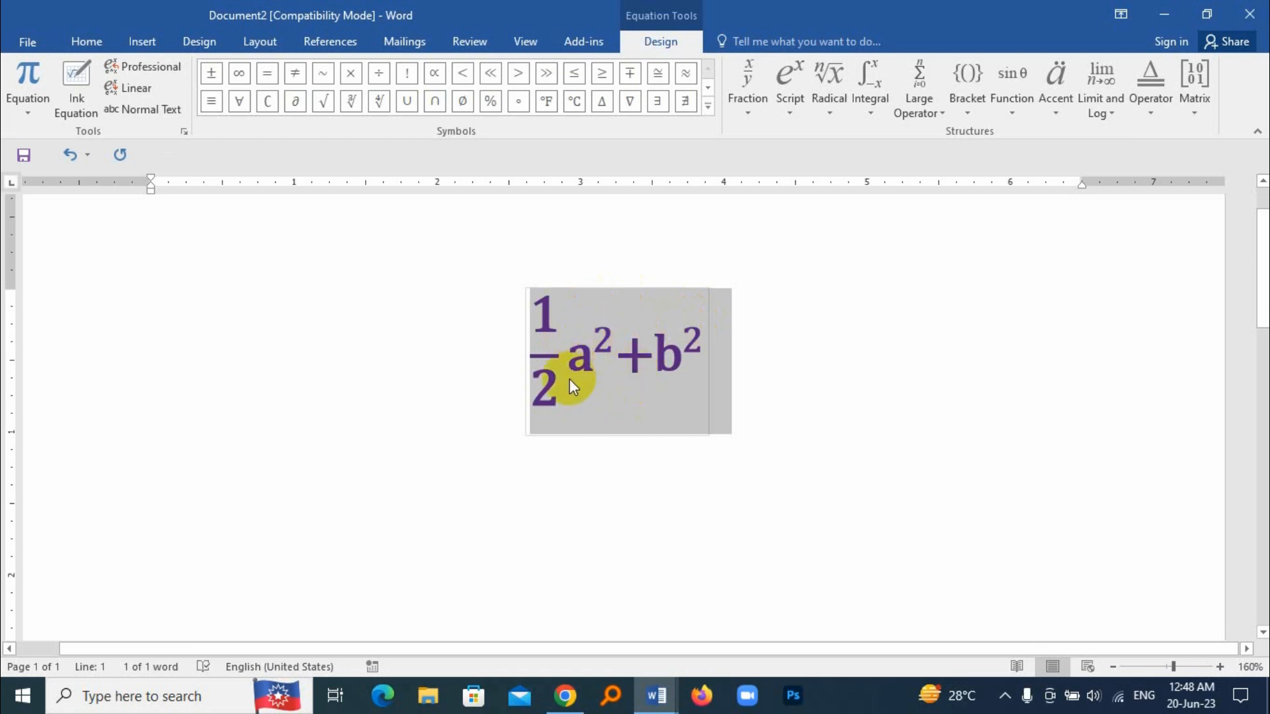
Apply the Times New Roman font to the equation in normal-text format.
click(87, 41)
click(231, 71)
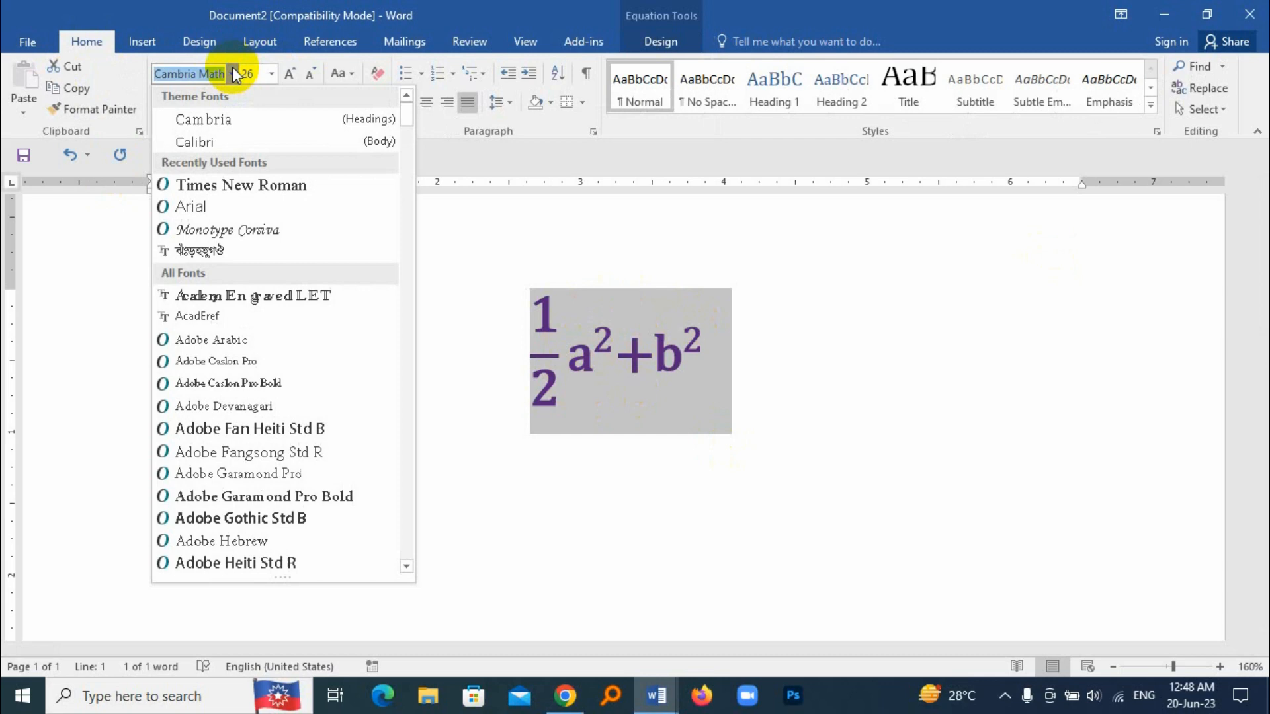
click(258, 185)
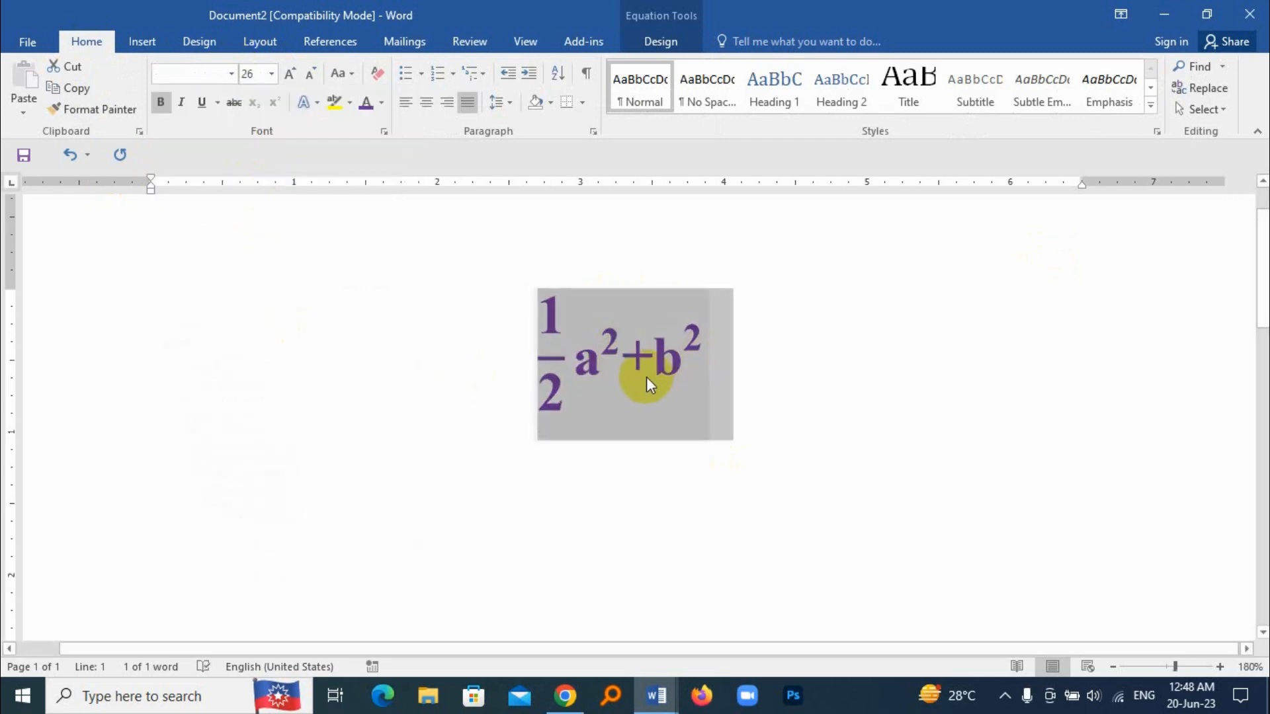
scroll(645, 377, up, 13)
double_click(638, 408)
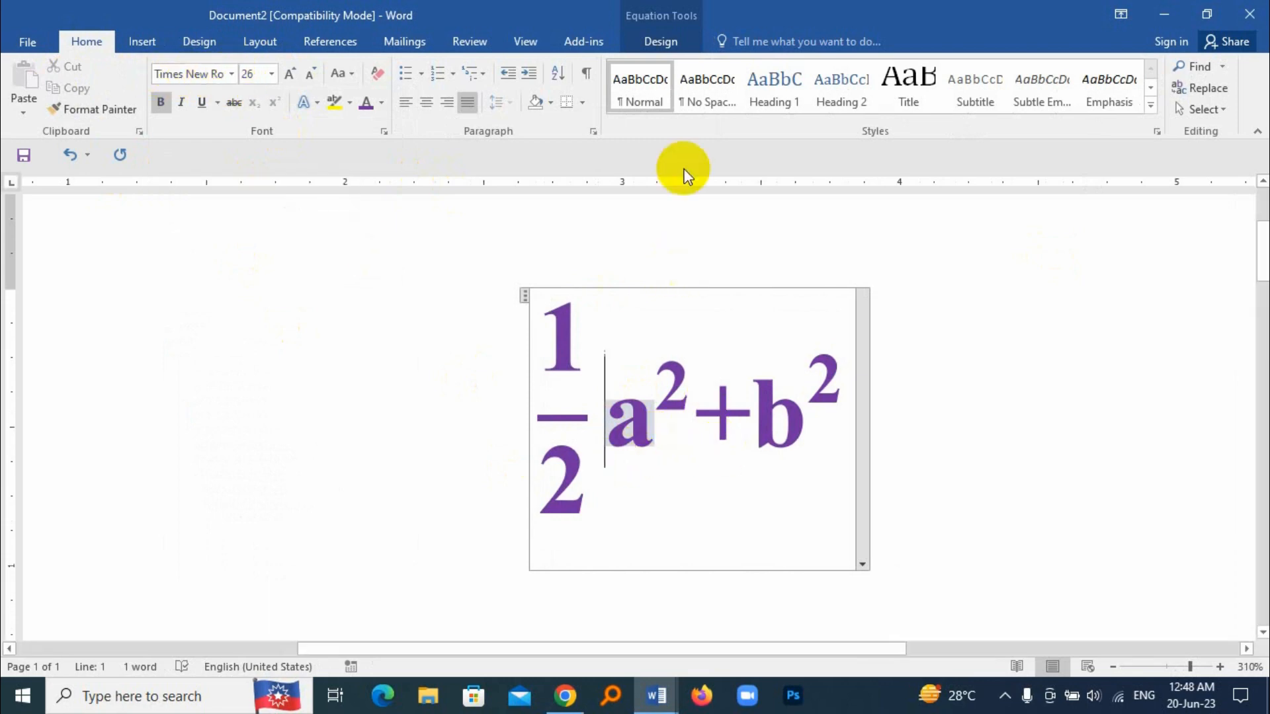
click(661, 41)
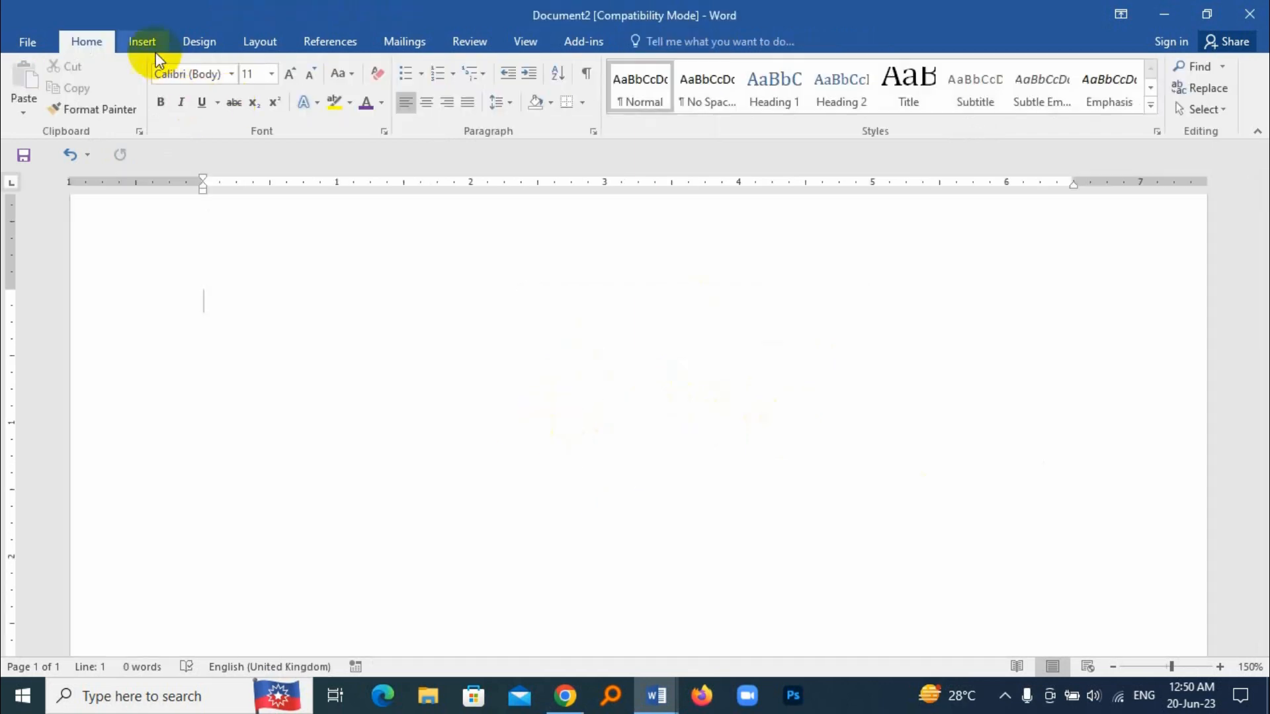
Insert an equation in the blank document and enter the stacked fraction 1 over 2.
click(141, 44)
click(1150, 72)
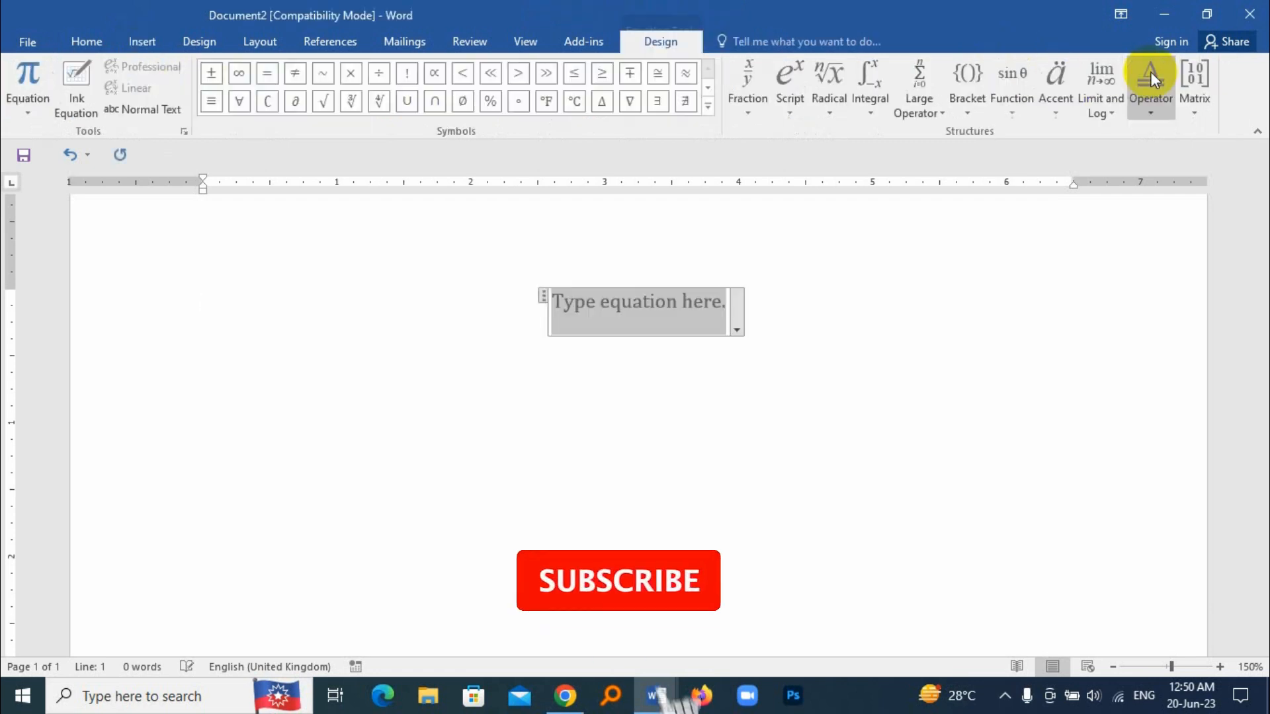
click(746, 96)
click(771, 197)
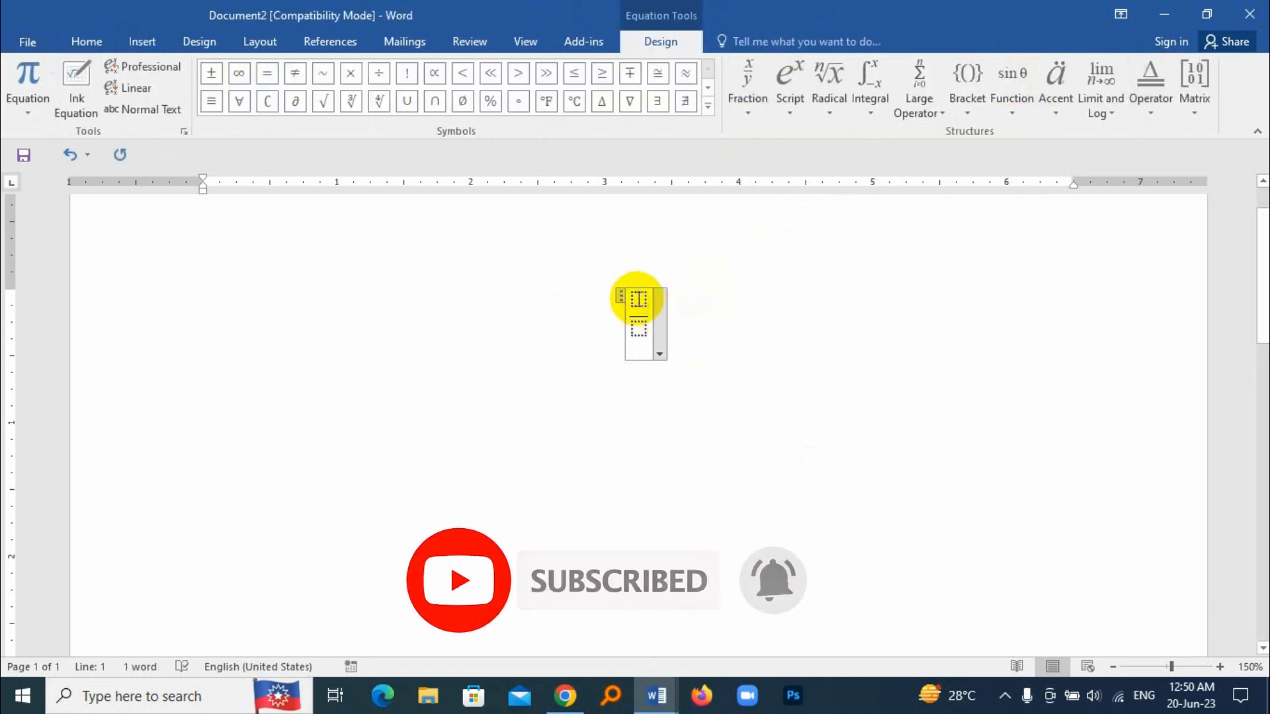
click(638, 299)
text(1)
key(Down)
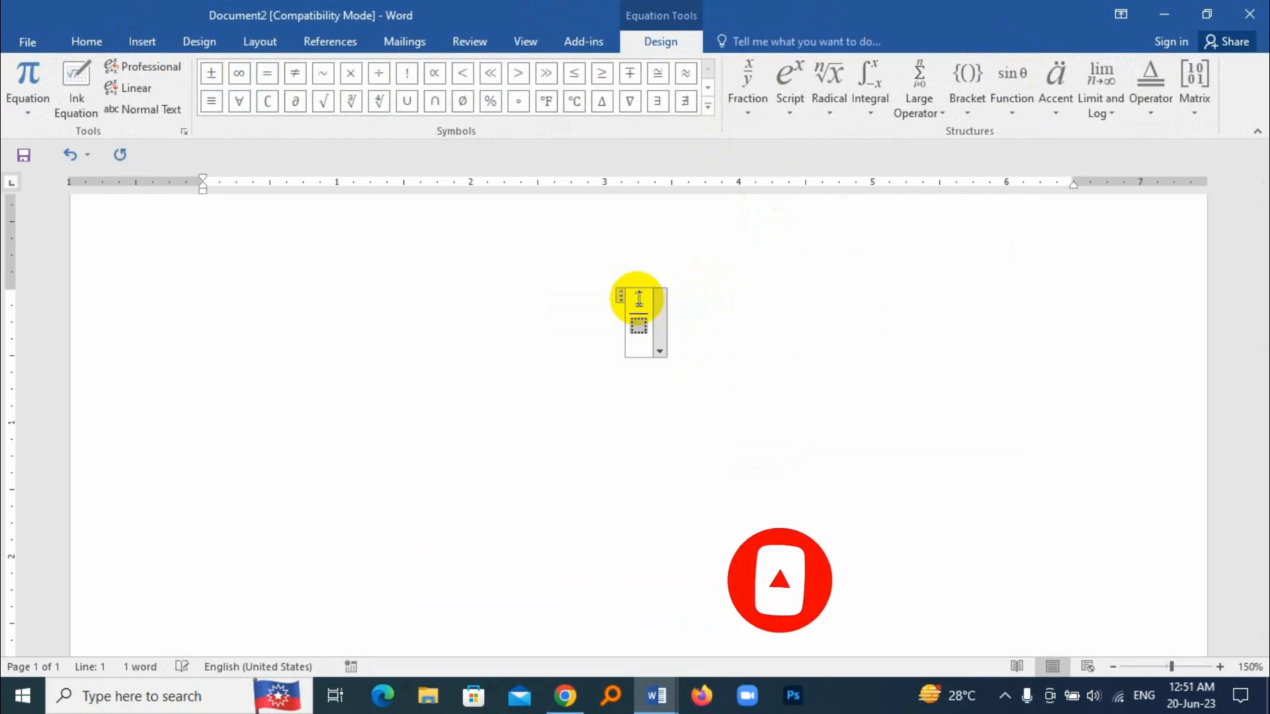
text(2)
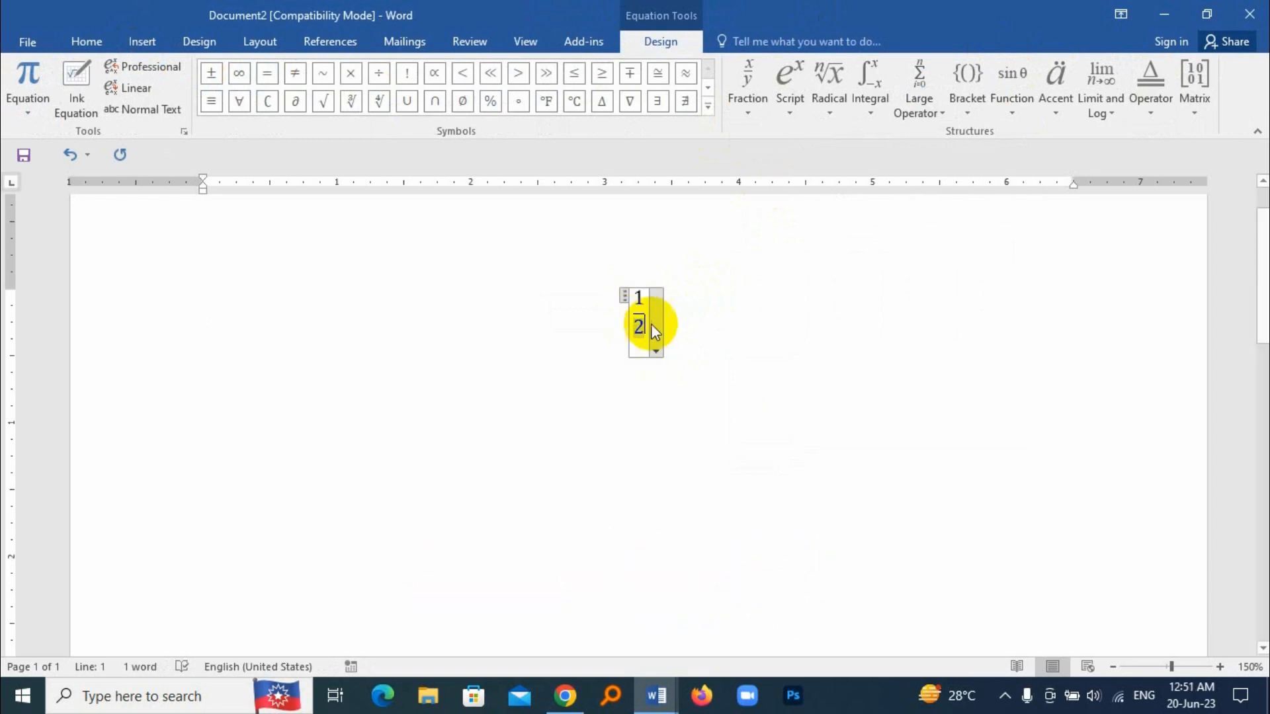
scroll(685, 331, up, 10)
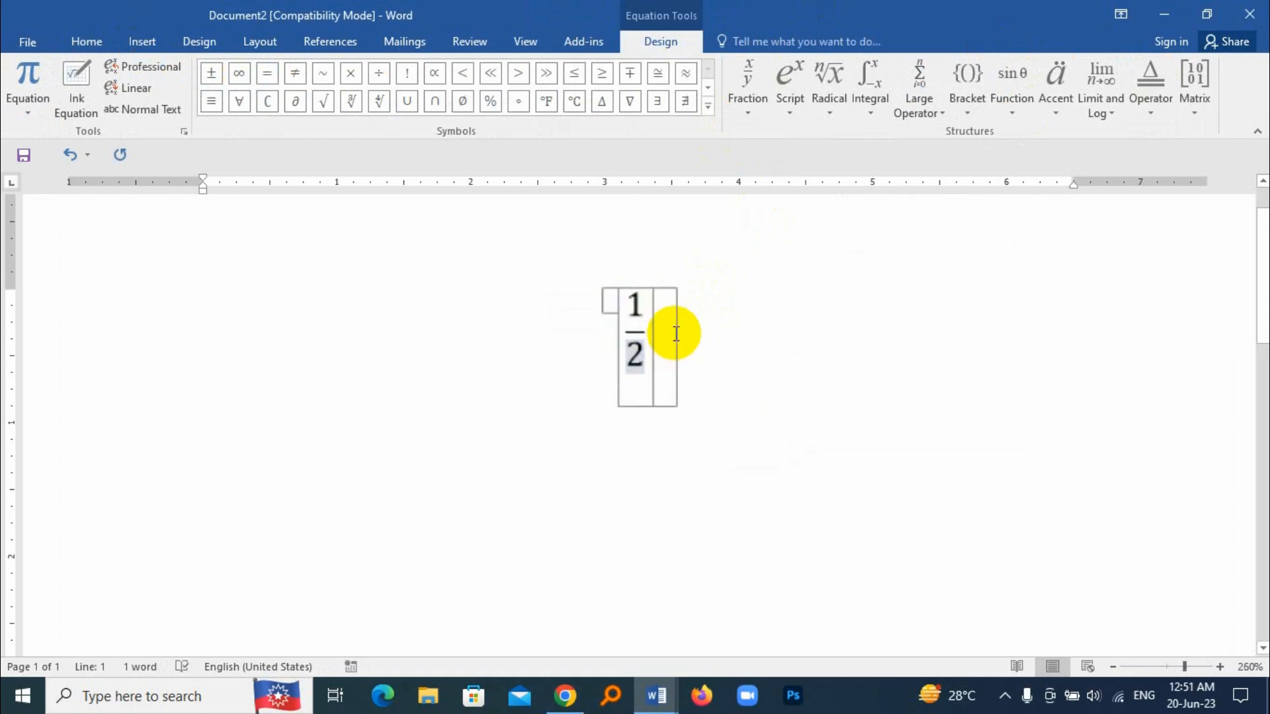
Select the whole 1 over 2 equation and enlarge its font size to 20.
key(ctrl+a)
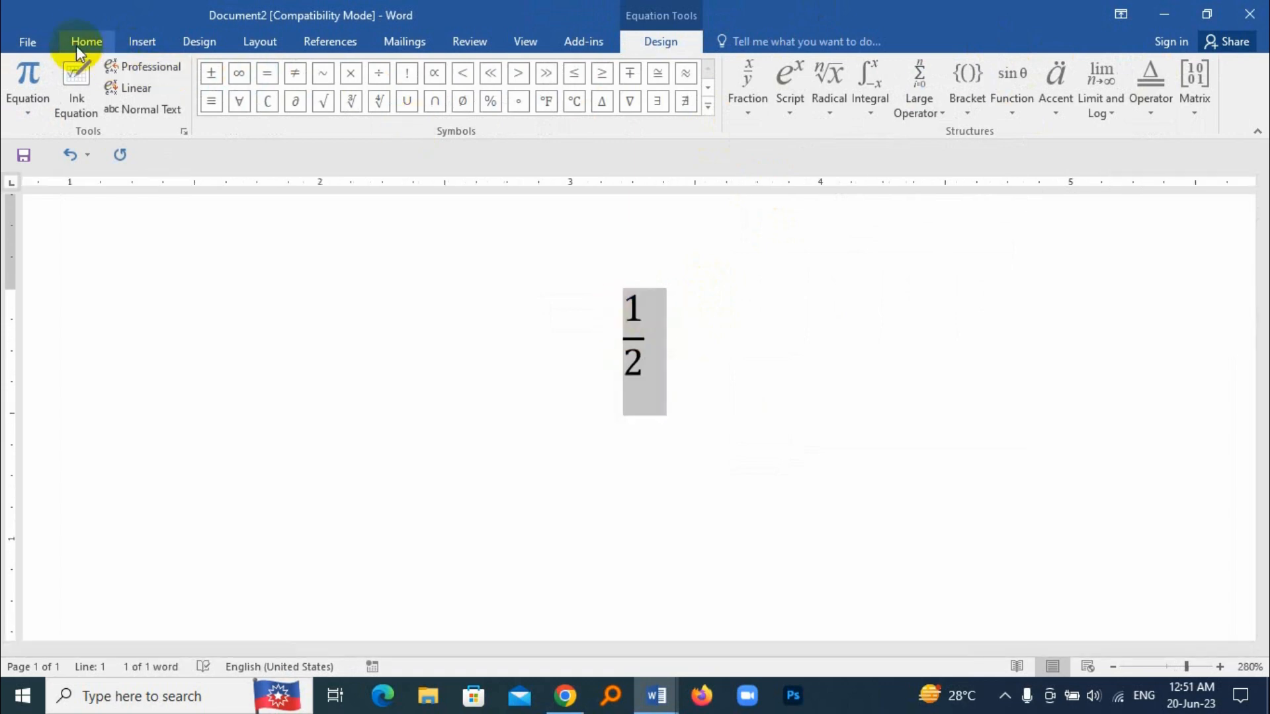
click(78, 43)
click(291, 75)
click(291, 75)
click(291, 74)
click(291, 75)
click(291, 75)
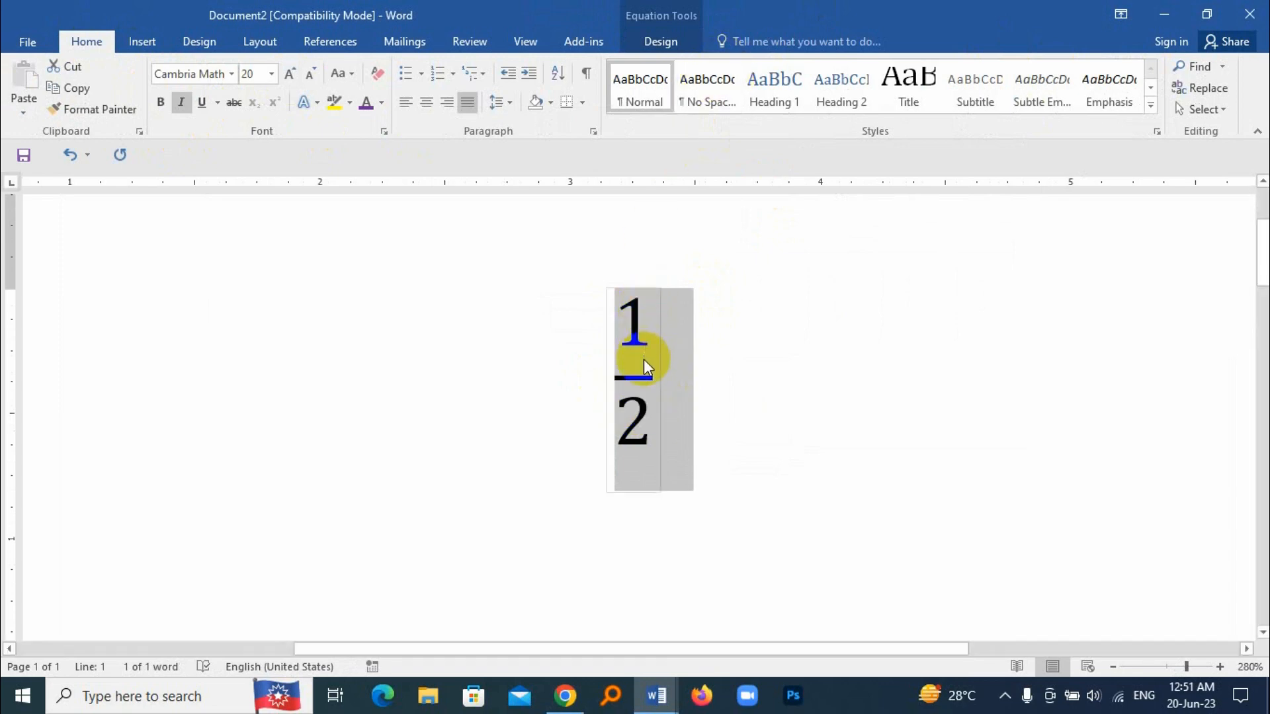
Convert the selected 1 over 2 fraction to Normal Text and apply the Bengali font SutonnyMJ.
click(674, 42)
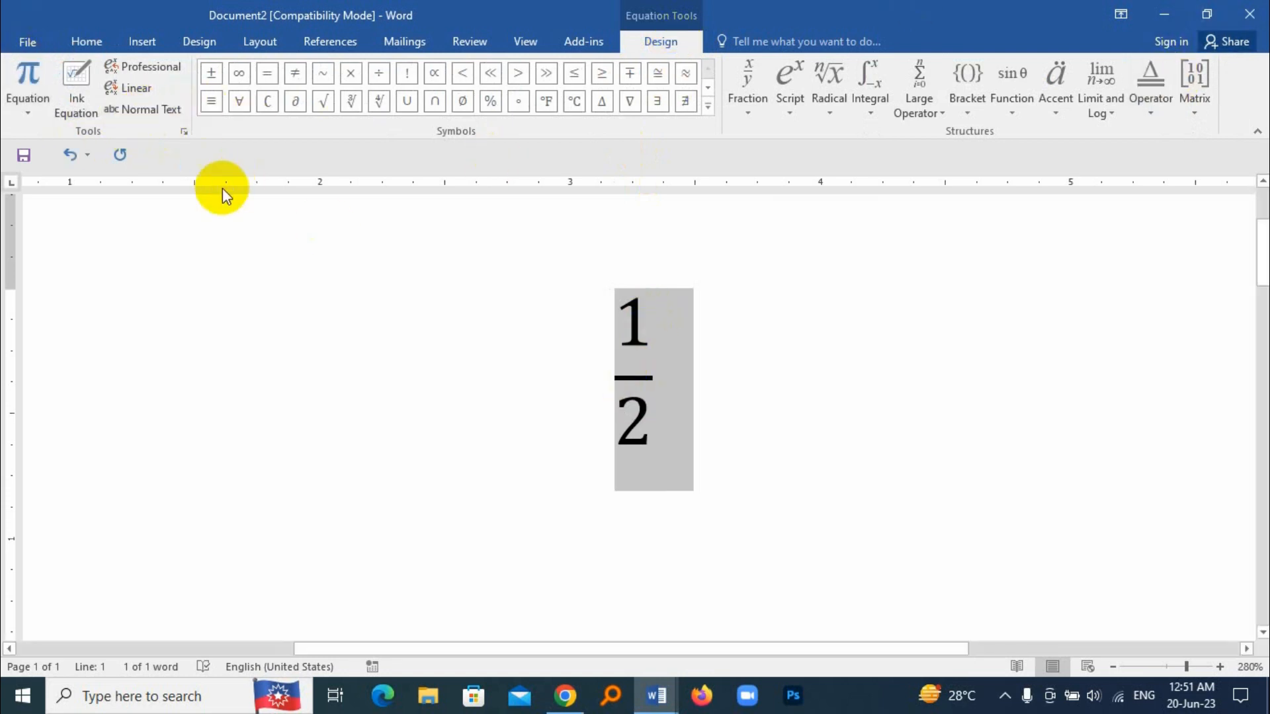
click(80, 43)
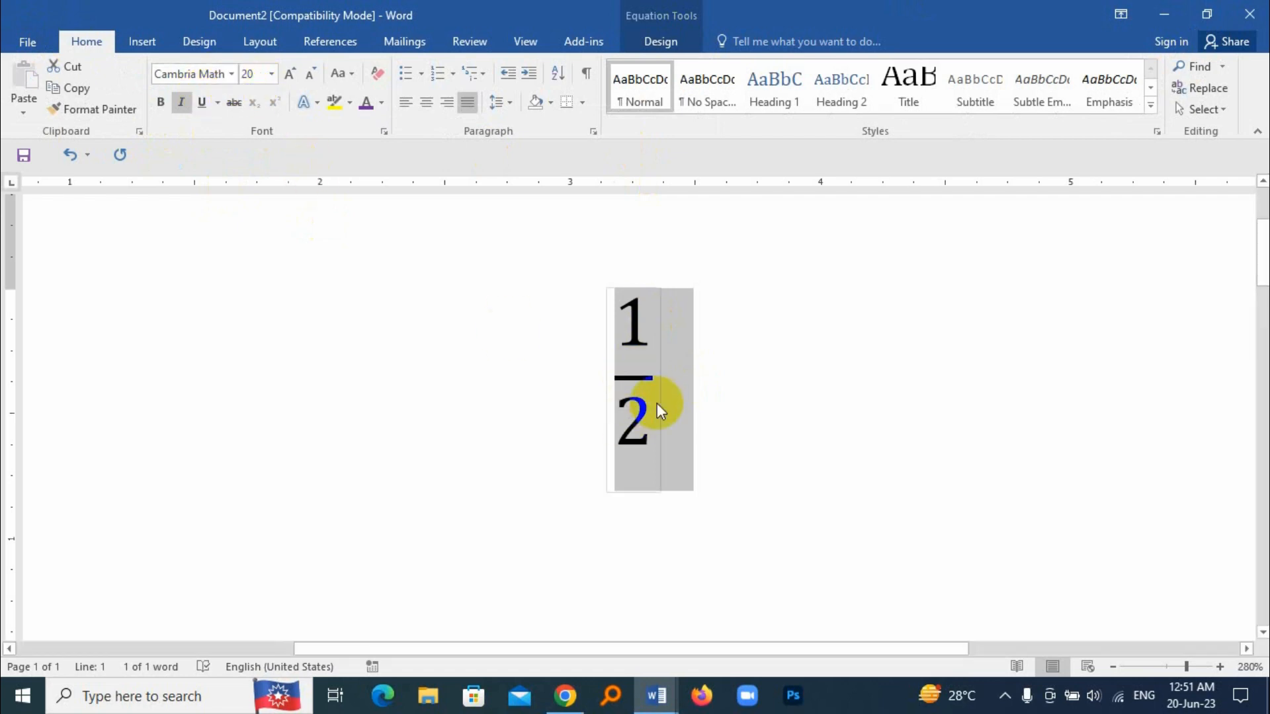
click(662, 44)
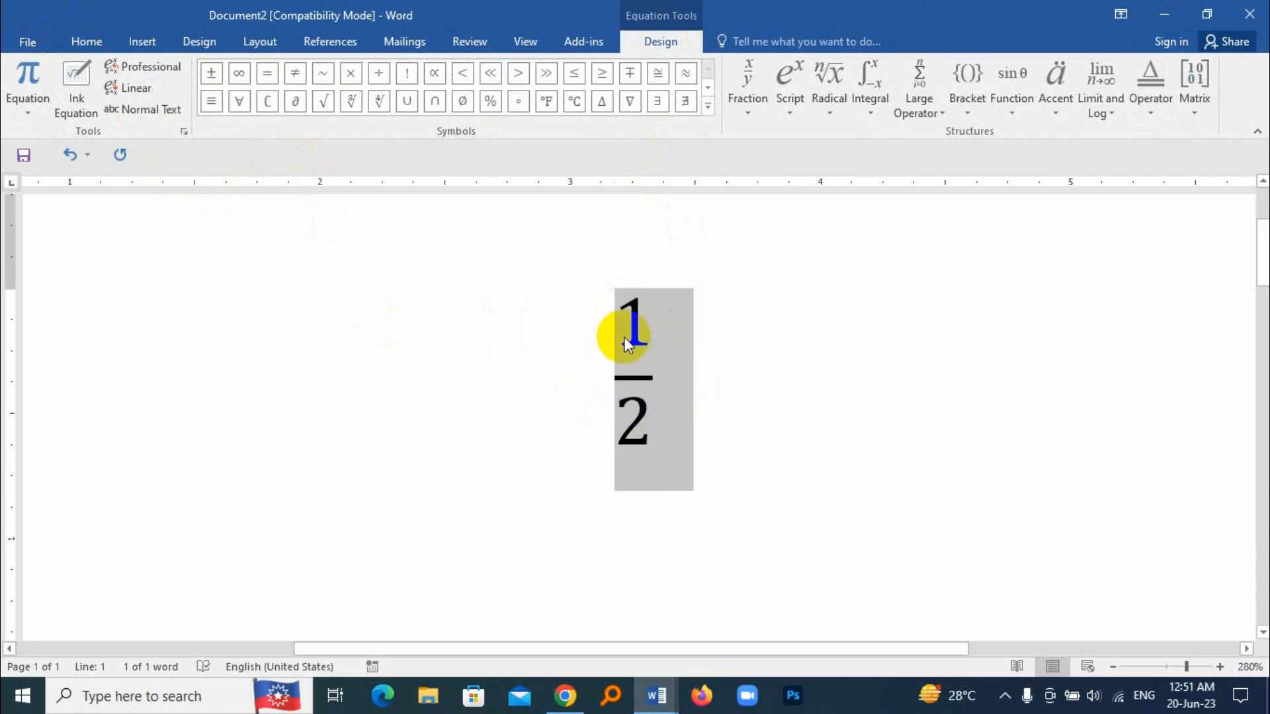
click(85, 41)
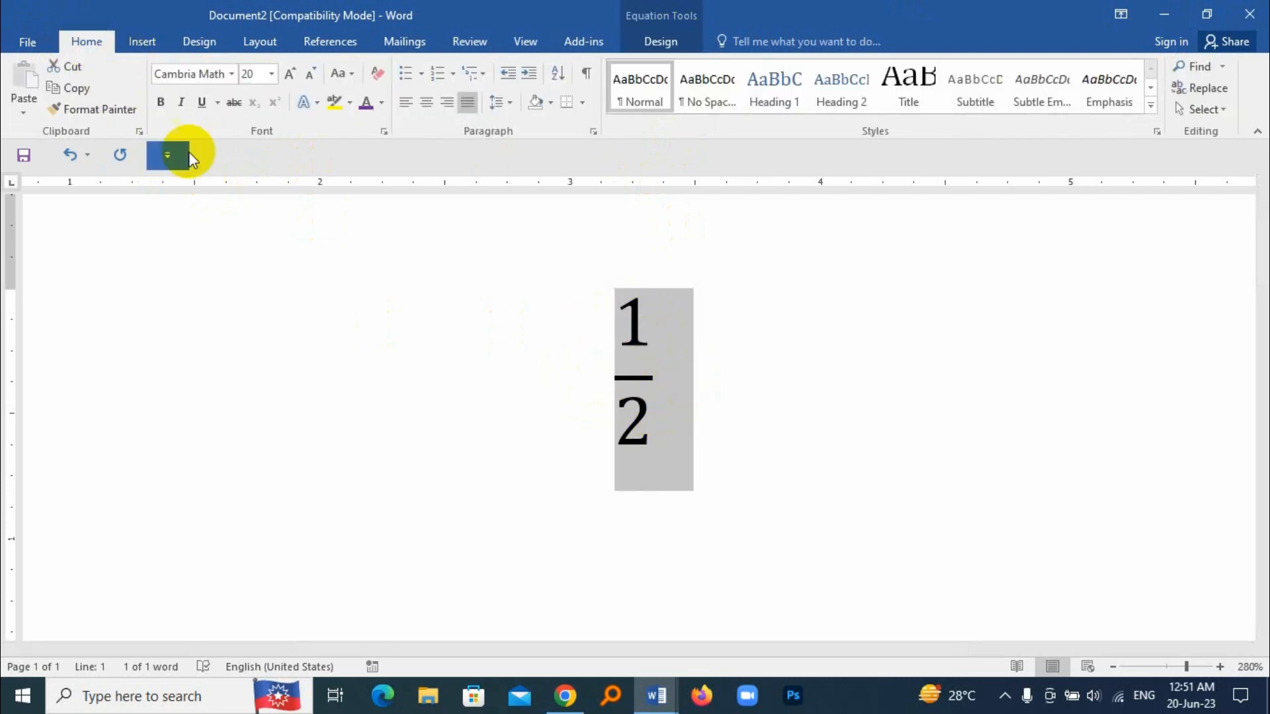
click(232, 74)
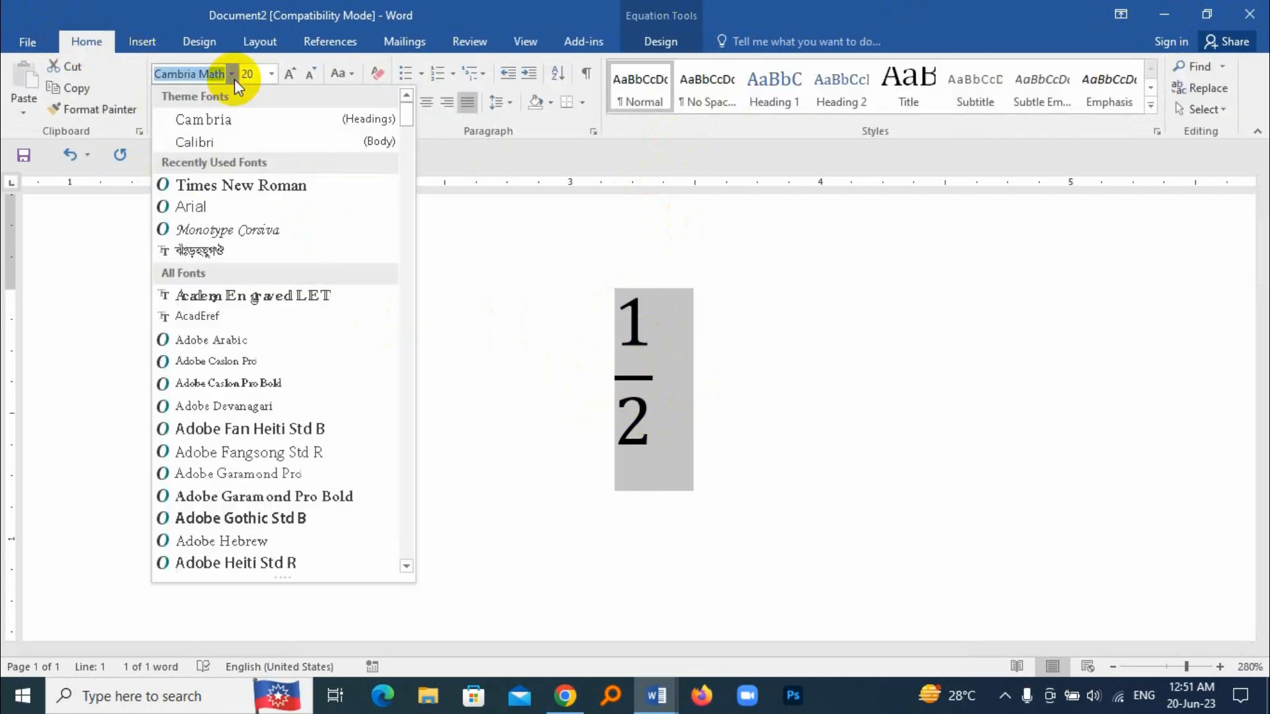
click(211, 249)
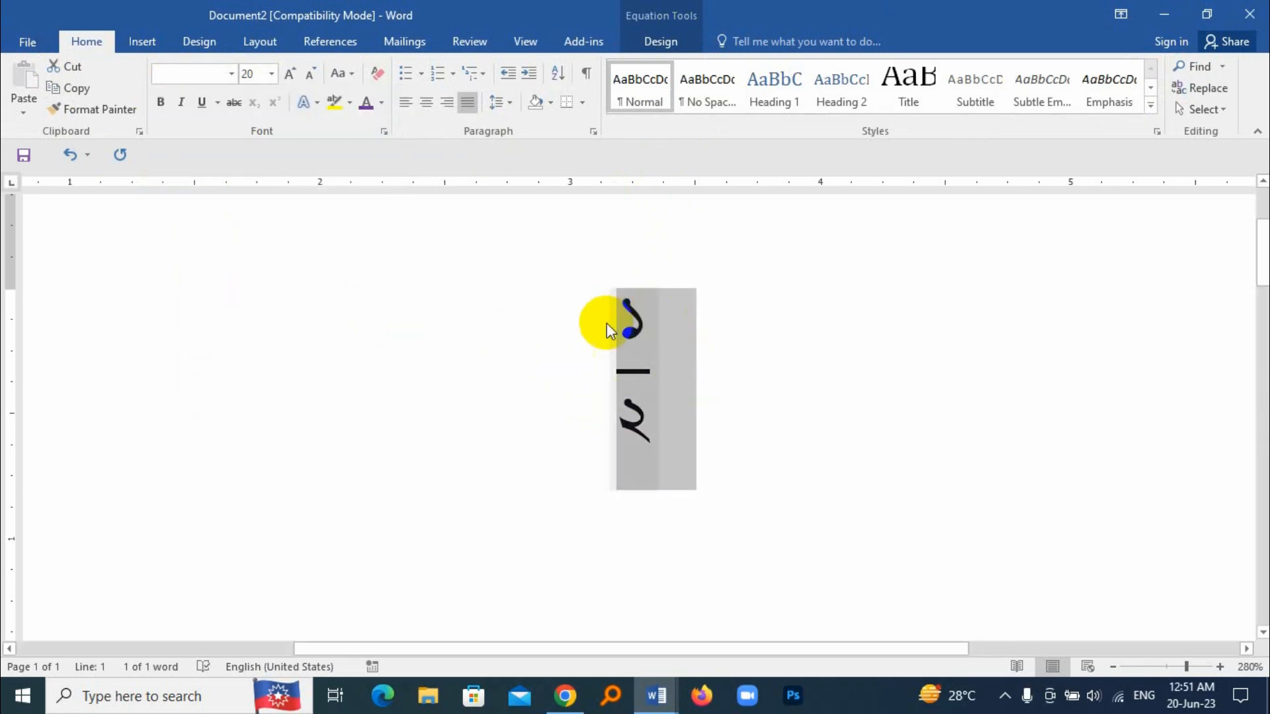
click(686, 429)
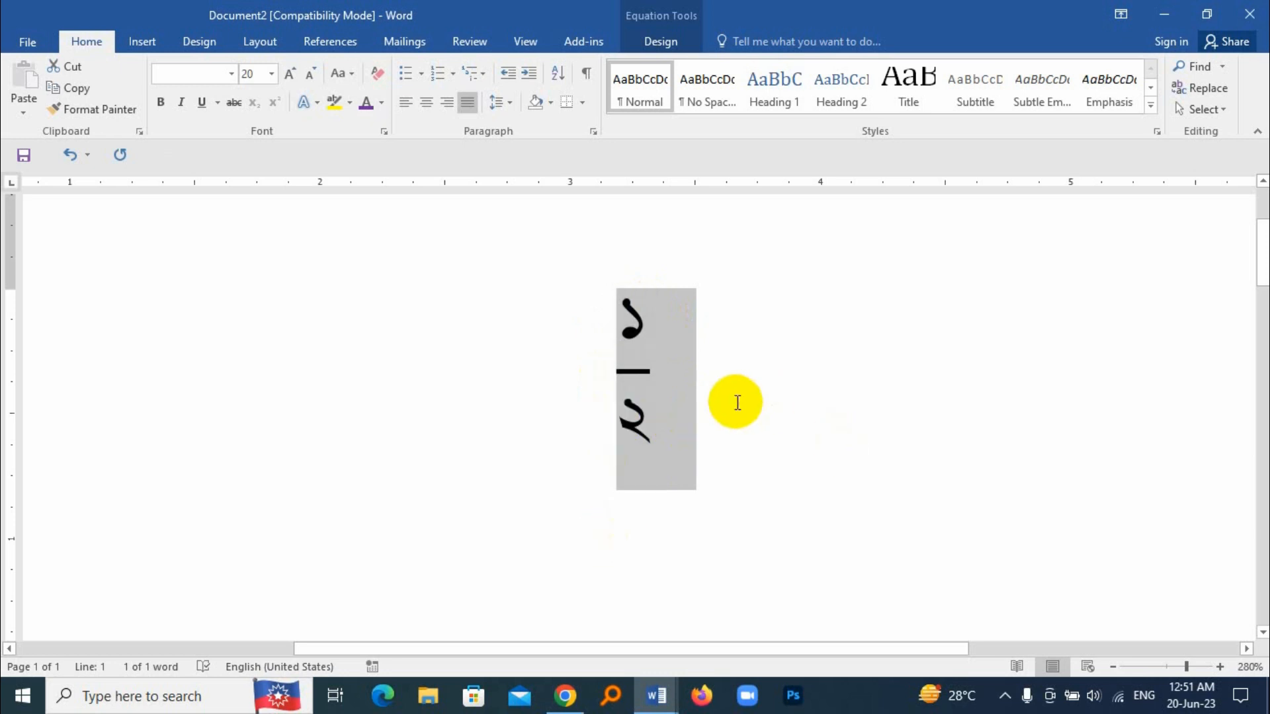
Delete the Bengali fraction and insert a new equation containing an empty stacked fraction.
key(Delete)
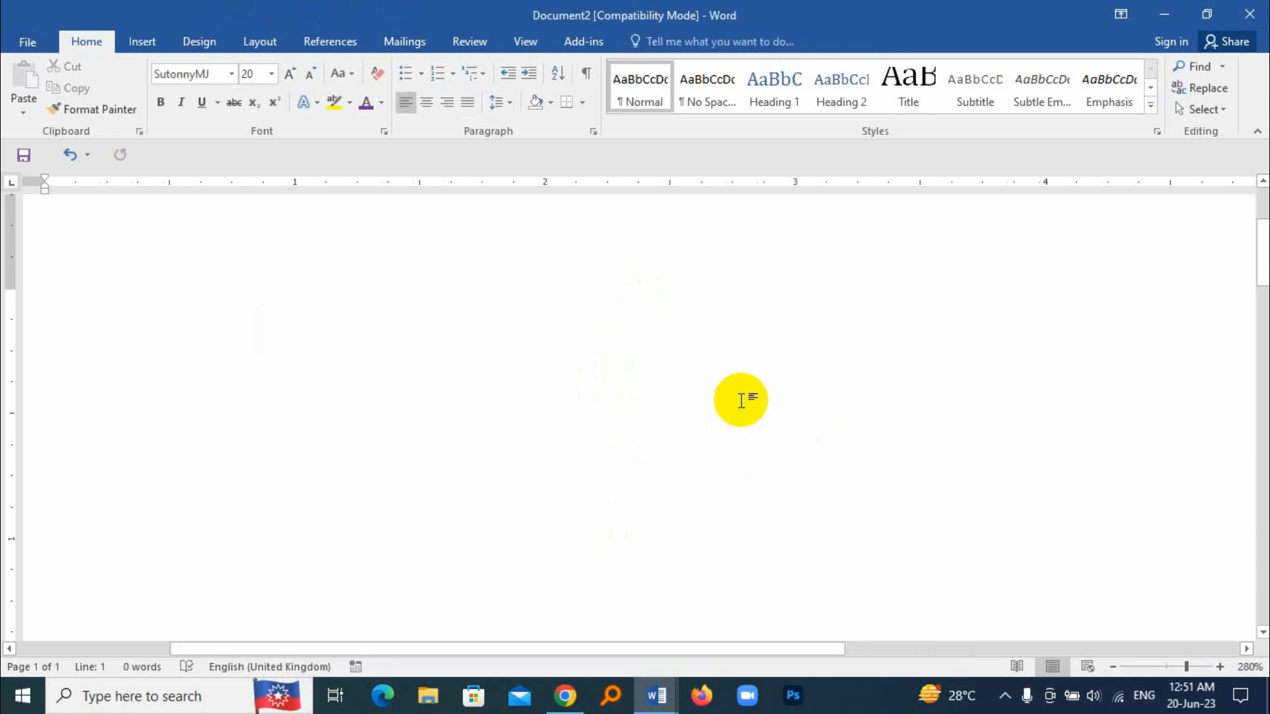
scroll(186, 506, down, 11)
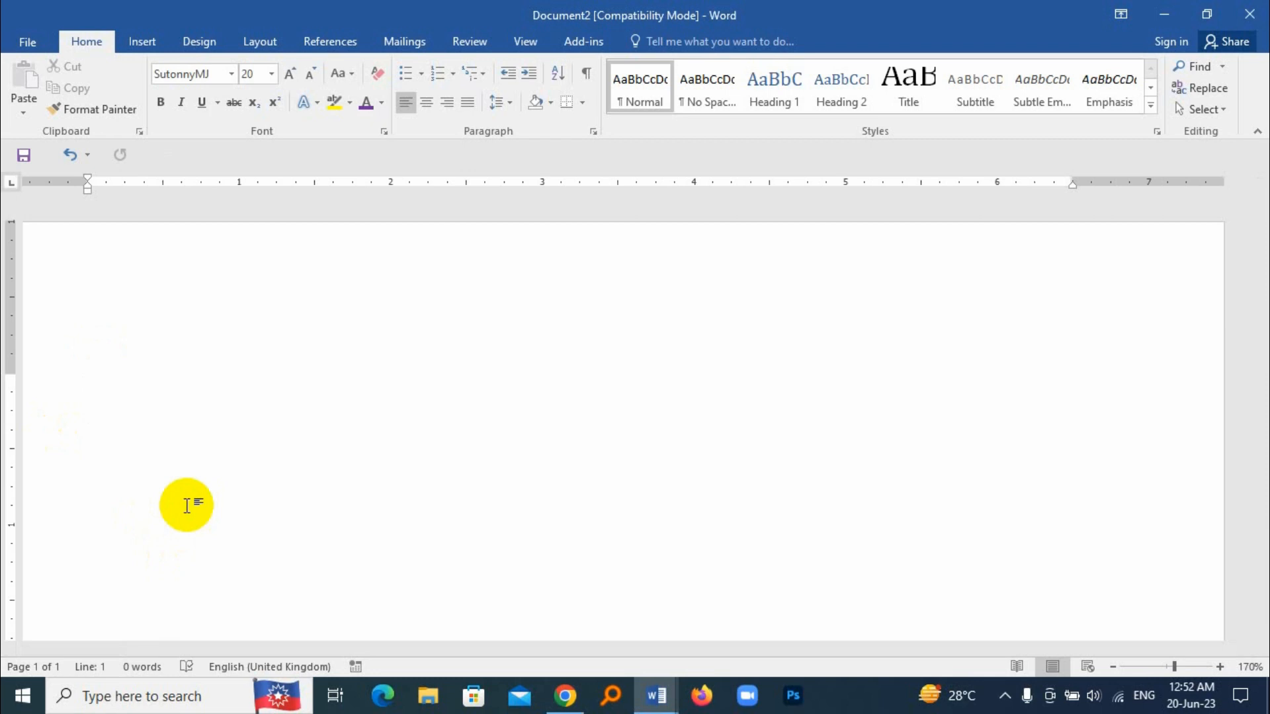
click(140, 42)
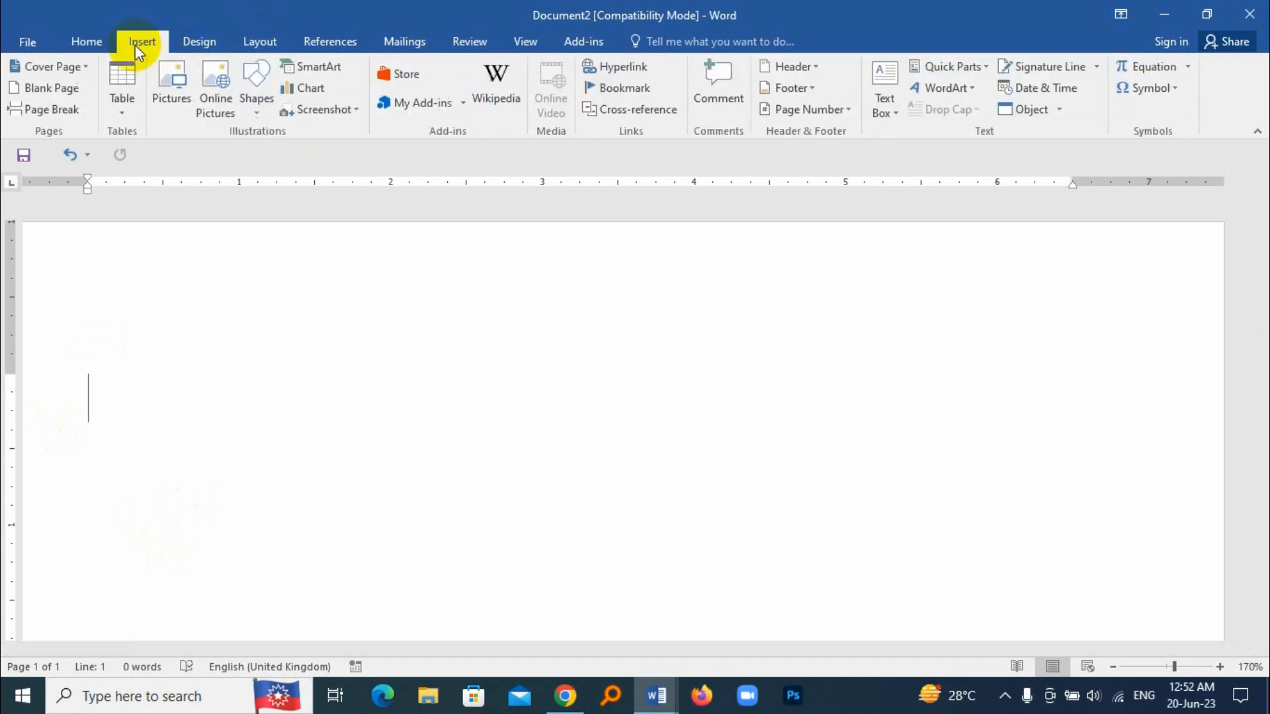
click(1131, 66)
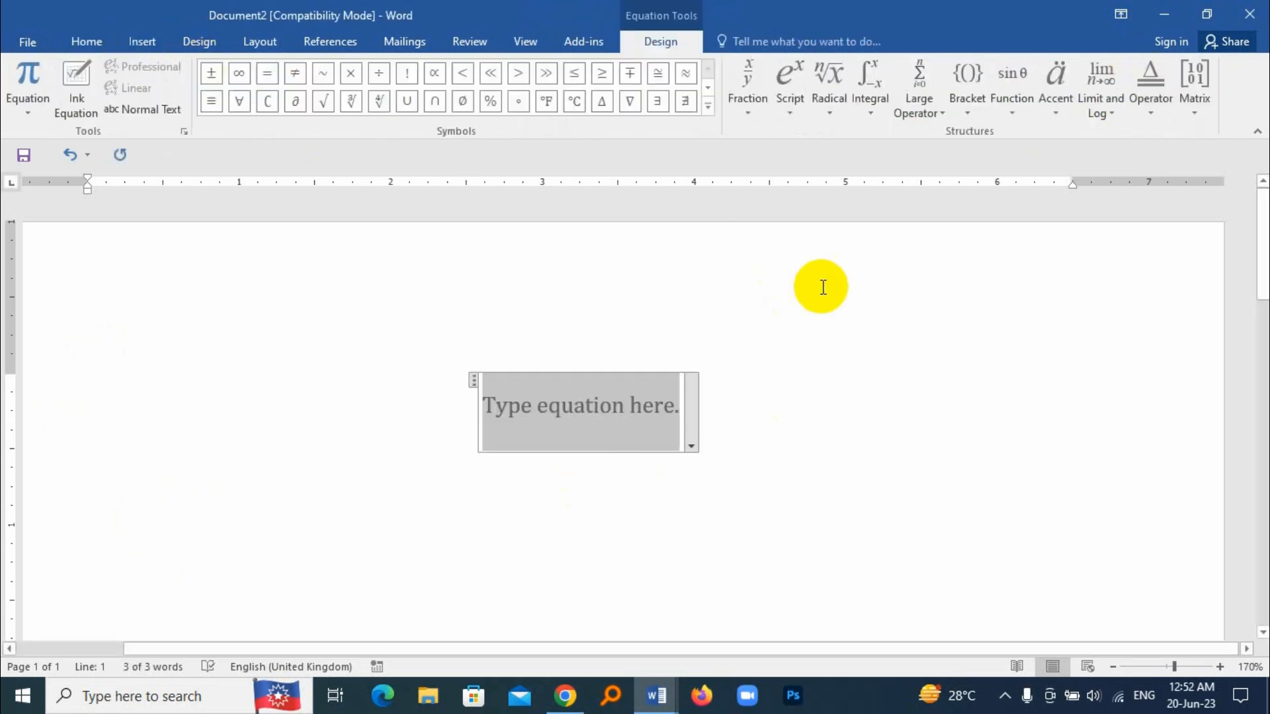
click(760, 123)
click(774, 188)
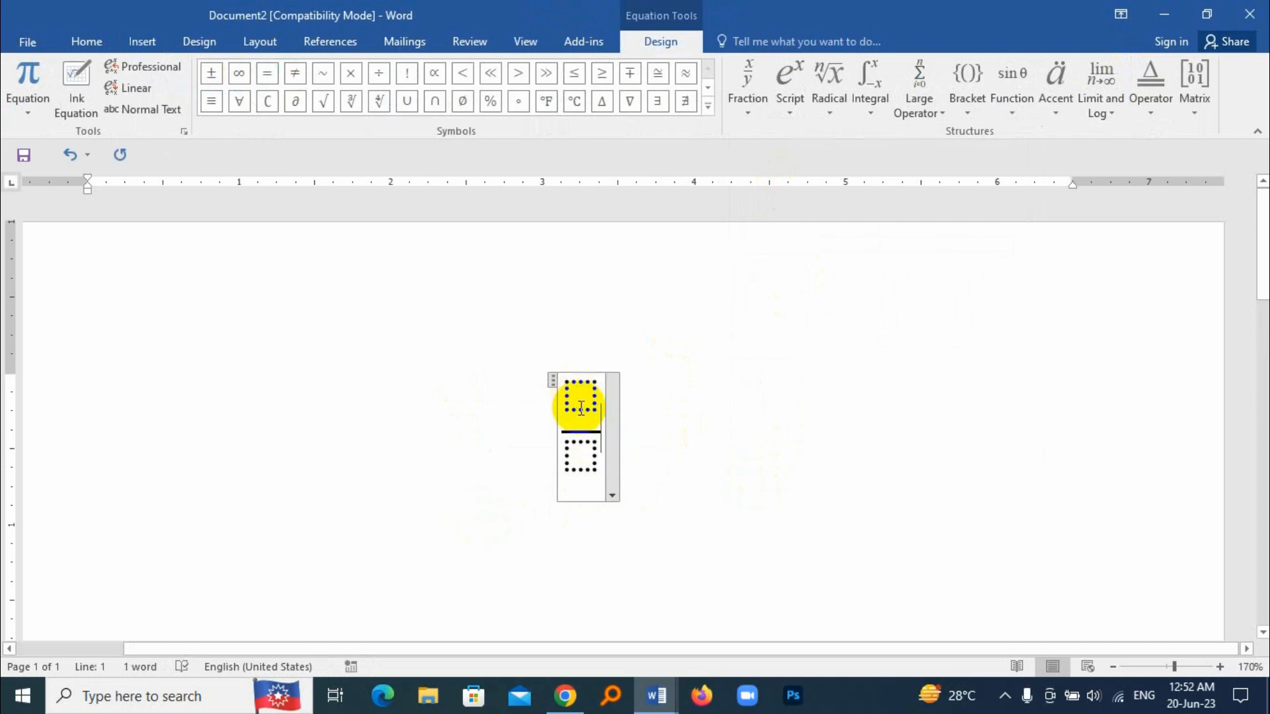
Set the empty numerator to Normal Text and give it the SutonnyMJ font.
click(584, 388)
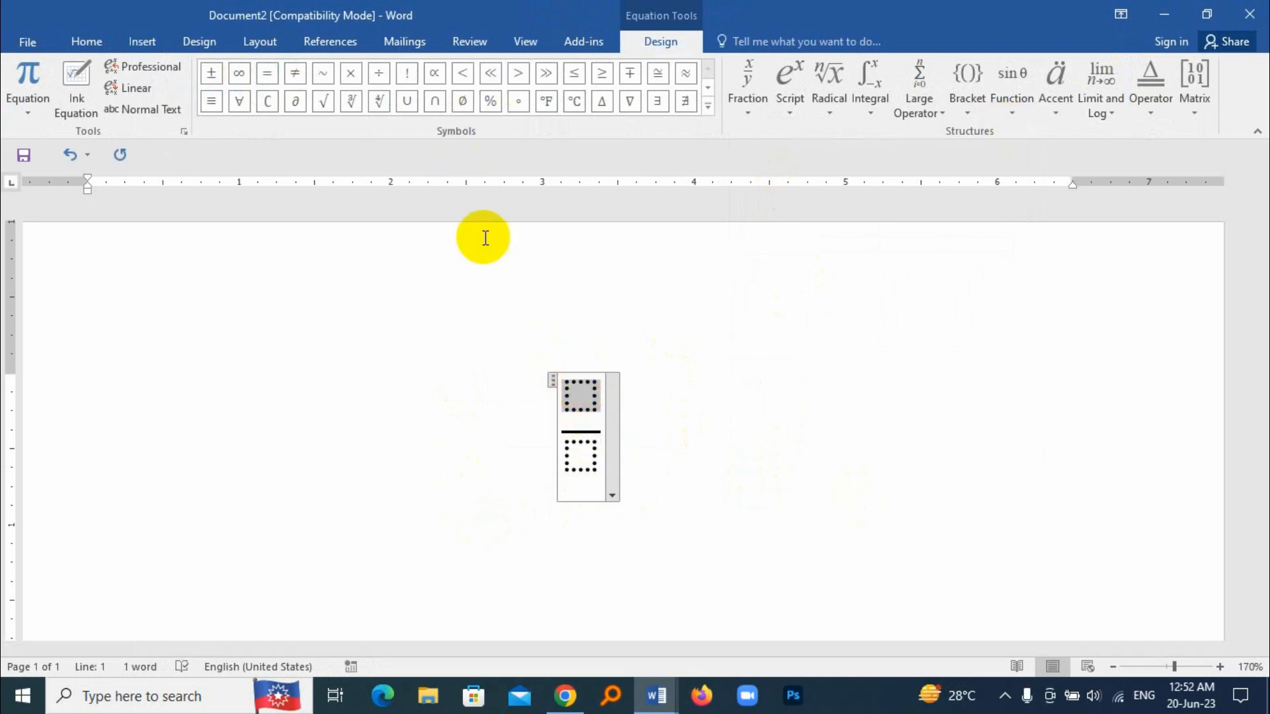
click(163, 109)
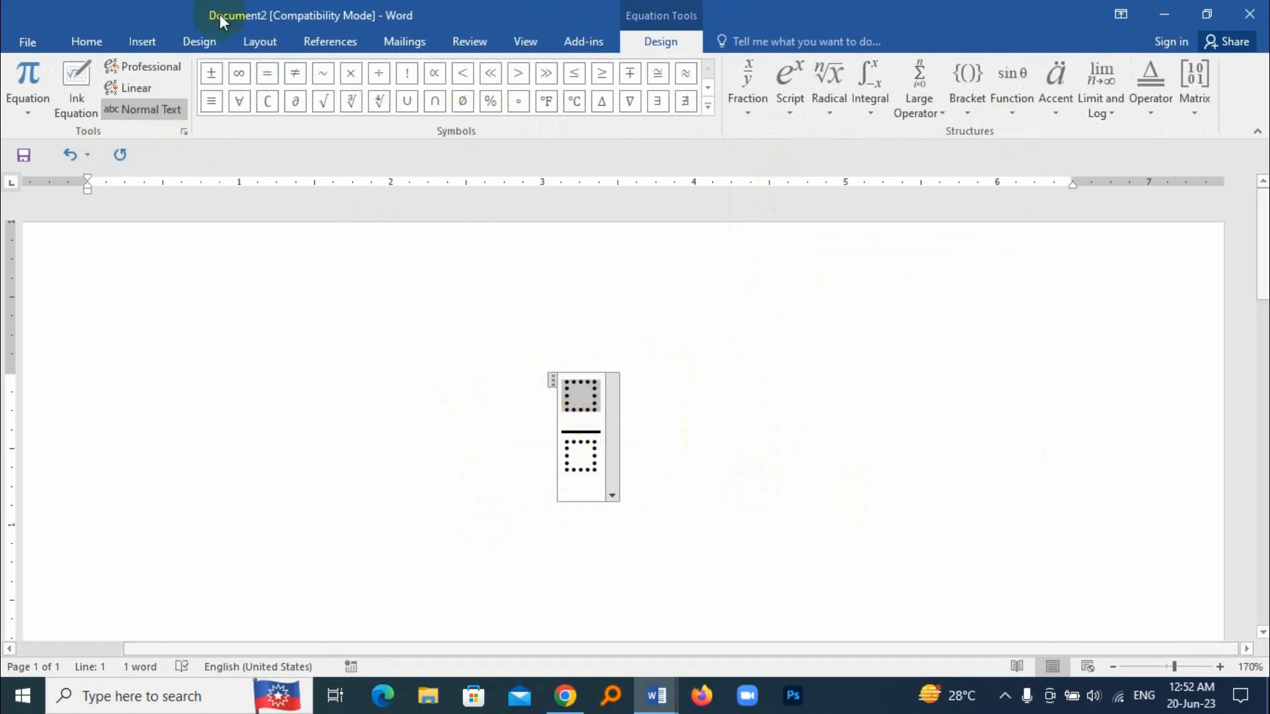
click(88, 43)
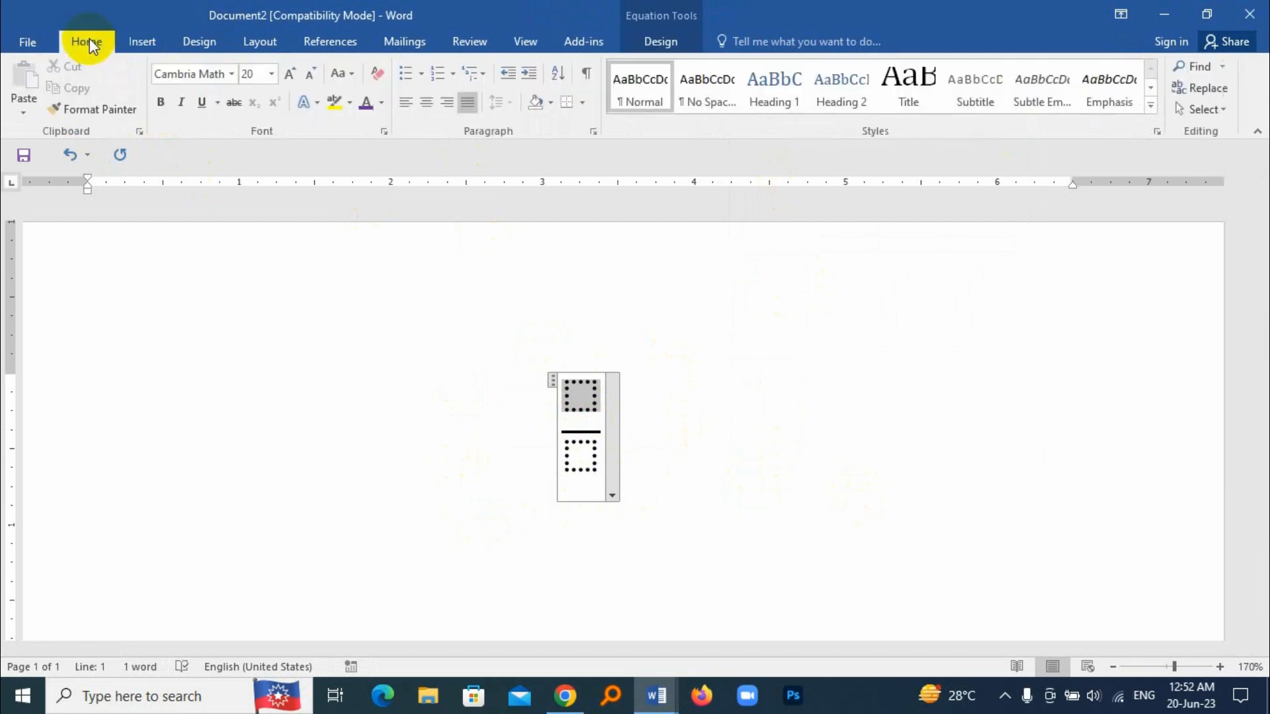
click(231, 73)
click(231, 183)
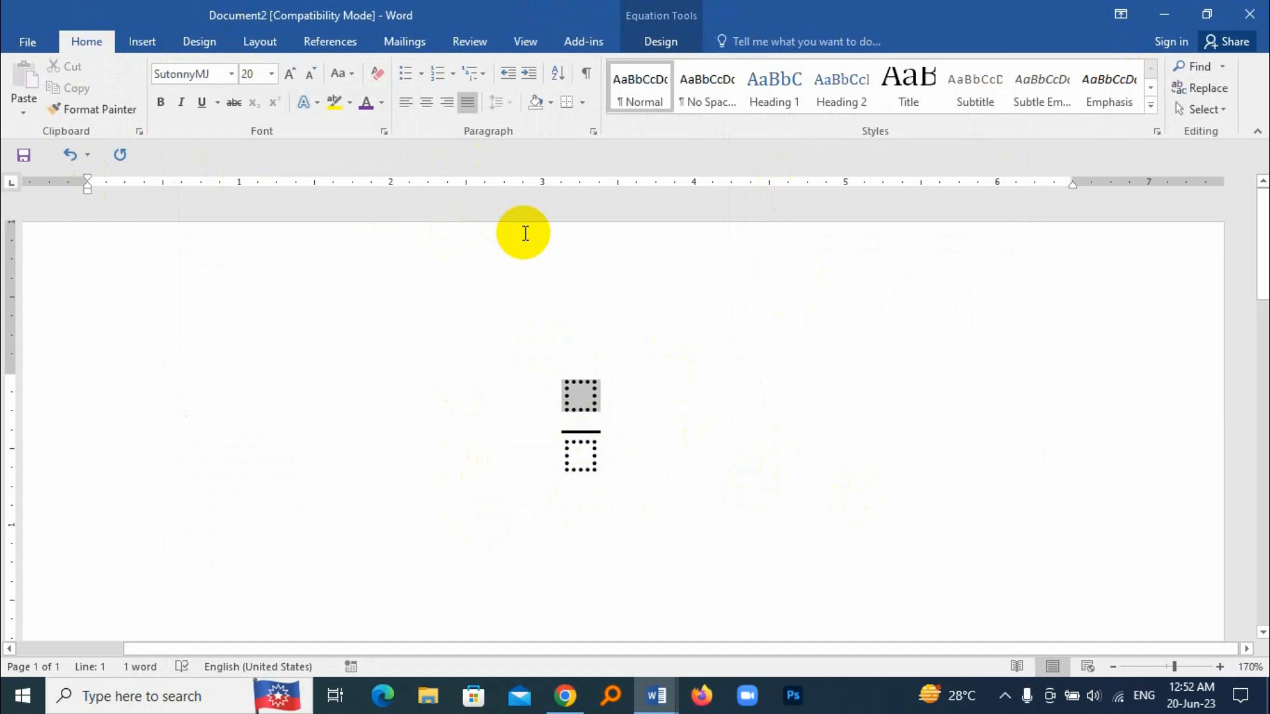
Enter the Bengali date ২০ জুন ২০২৩ as the numerator and 20 Jun 2023 as the denominator in the default math font.
text(20 Ryb)
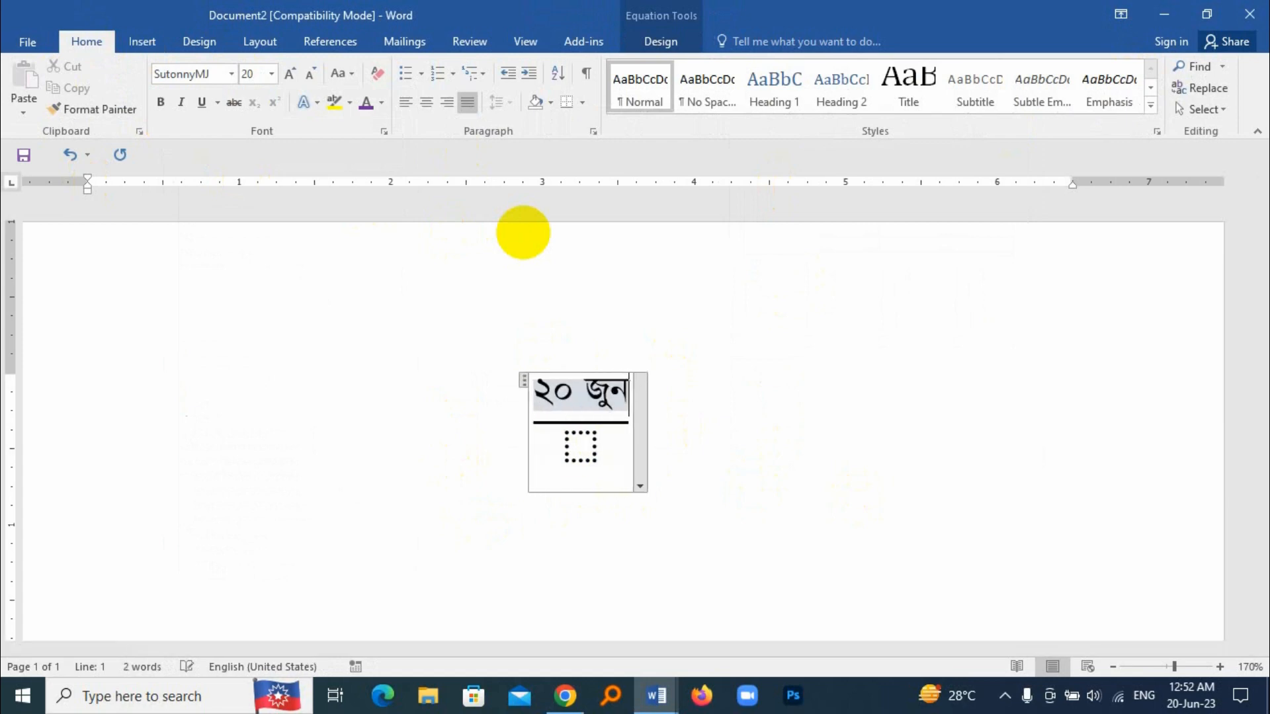
text( 2023)
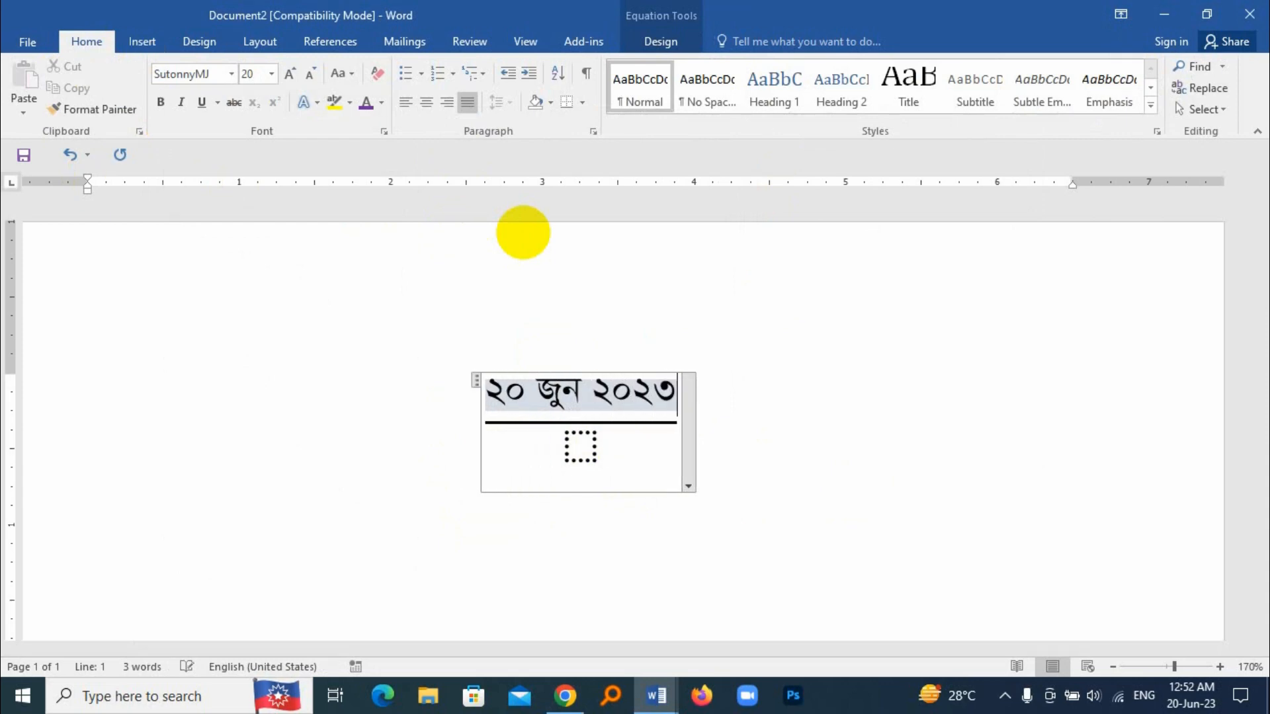
click(585, 447)
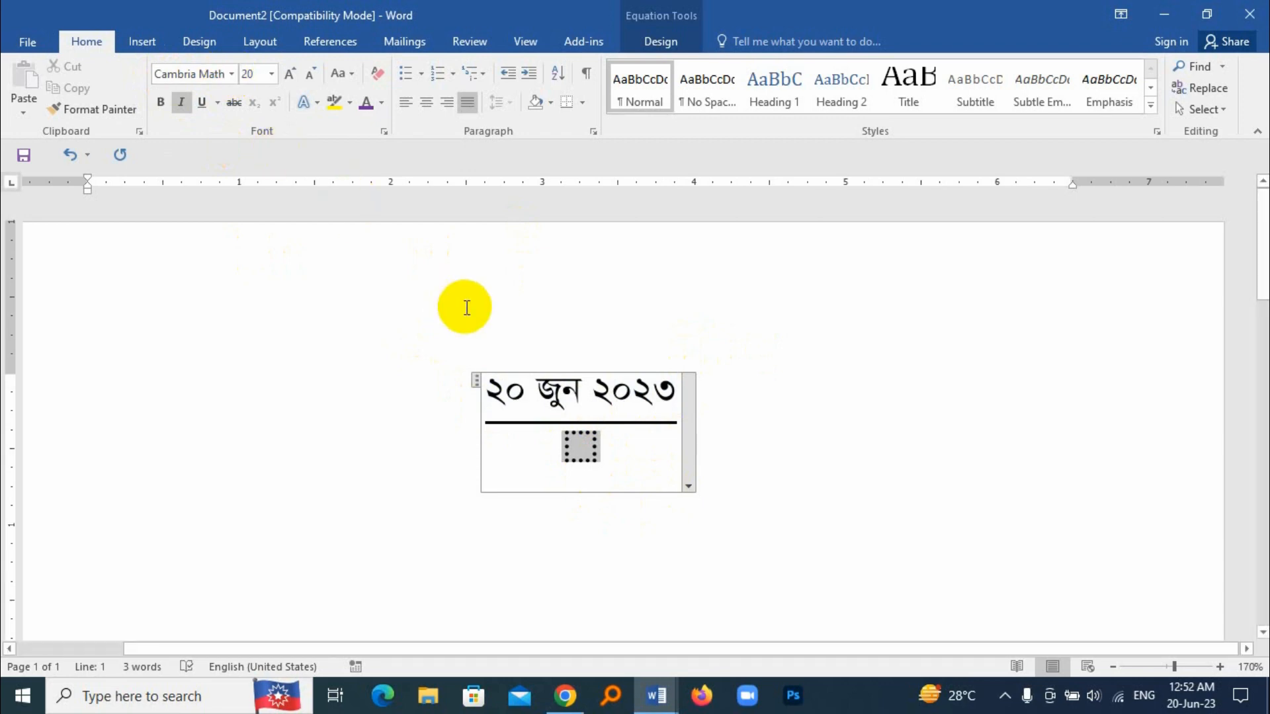
text(20)
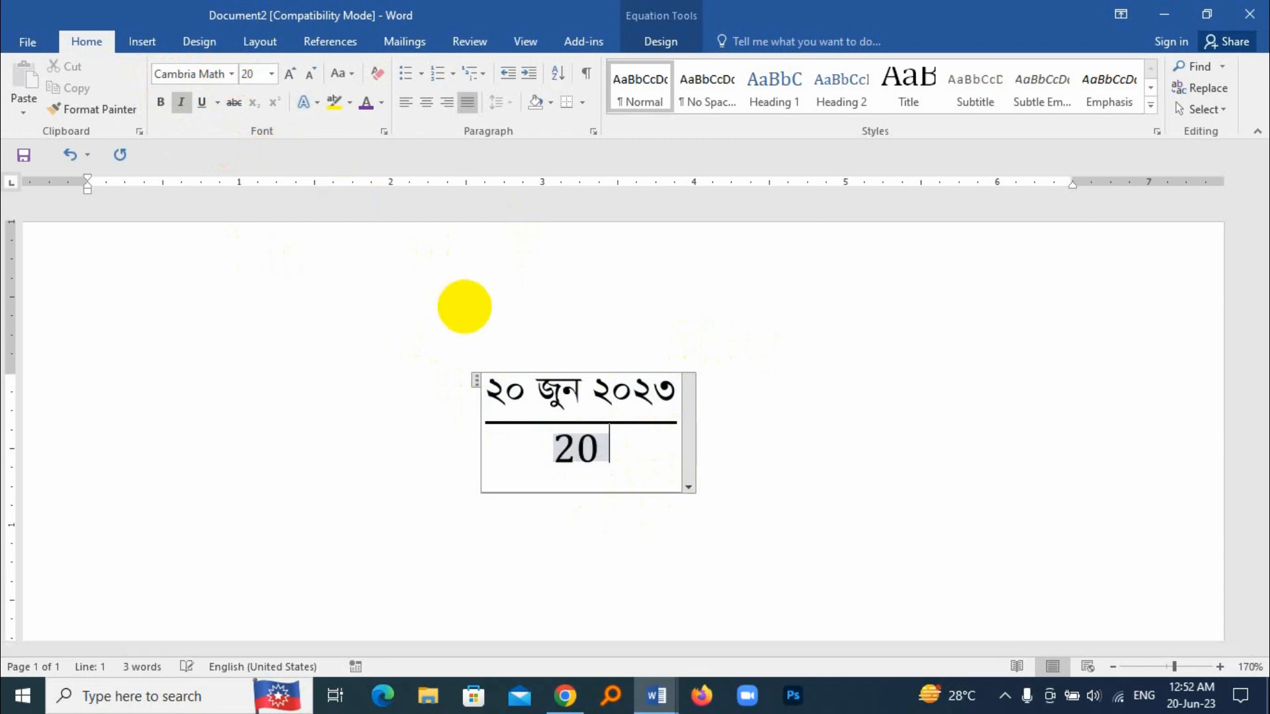
text( Jun)
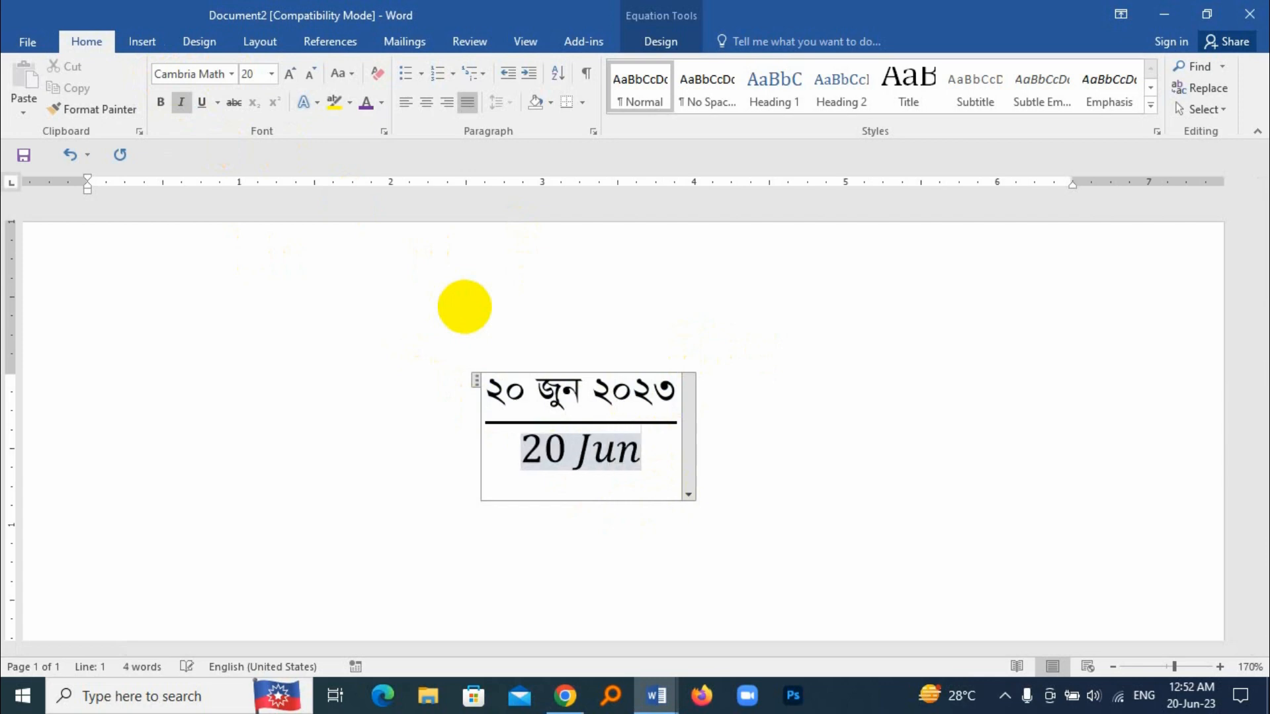
text( 2023)
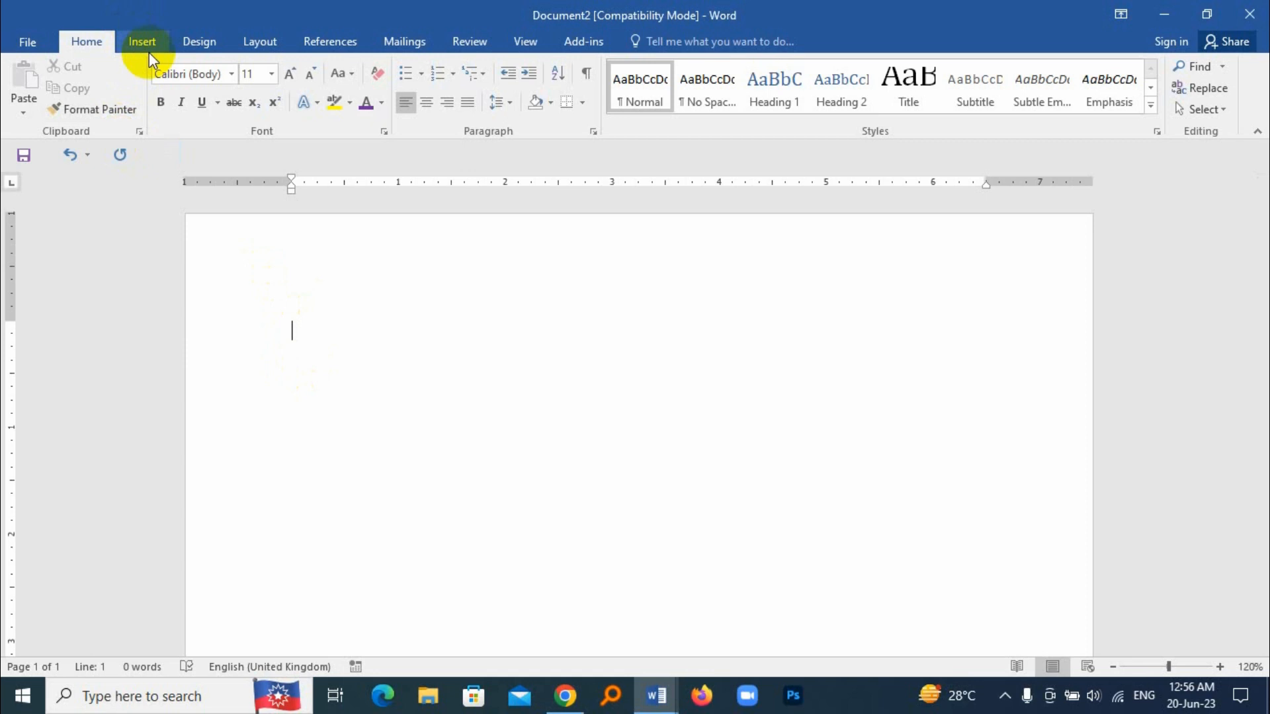
Insert the built-in Fourier Series equation into the blank document.
click(147, 45)
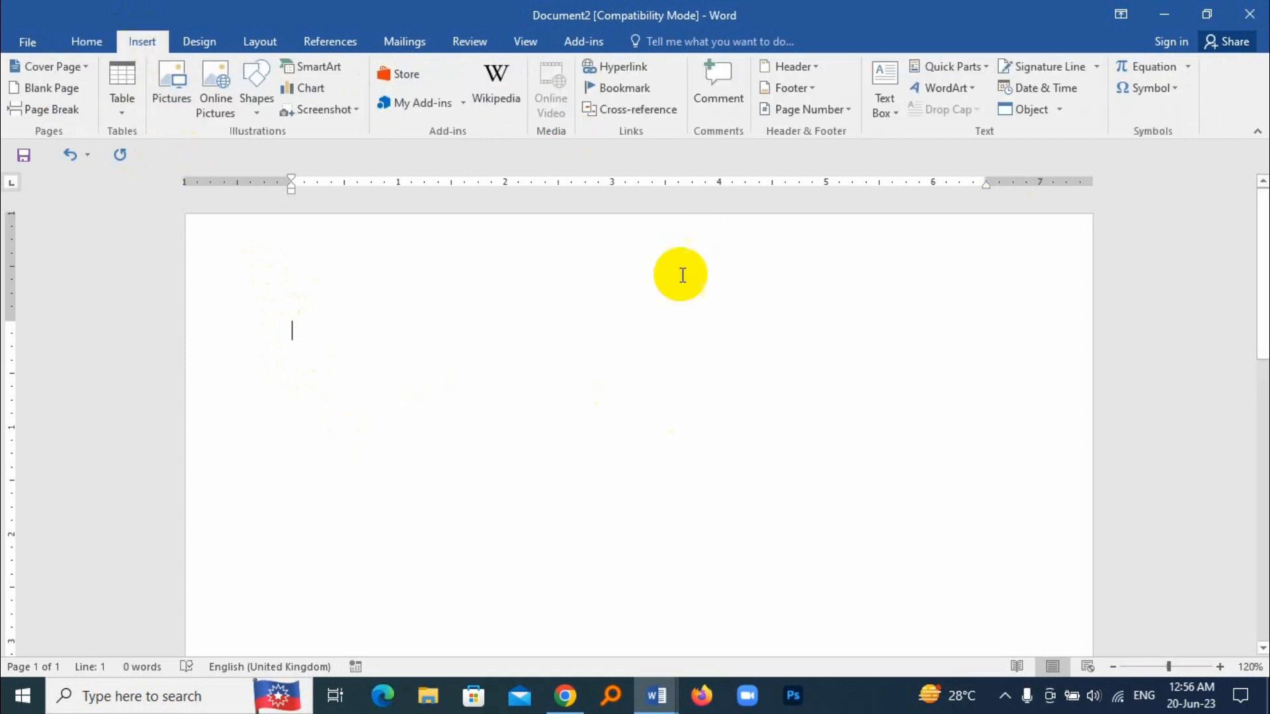
click(1187, 66)
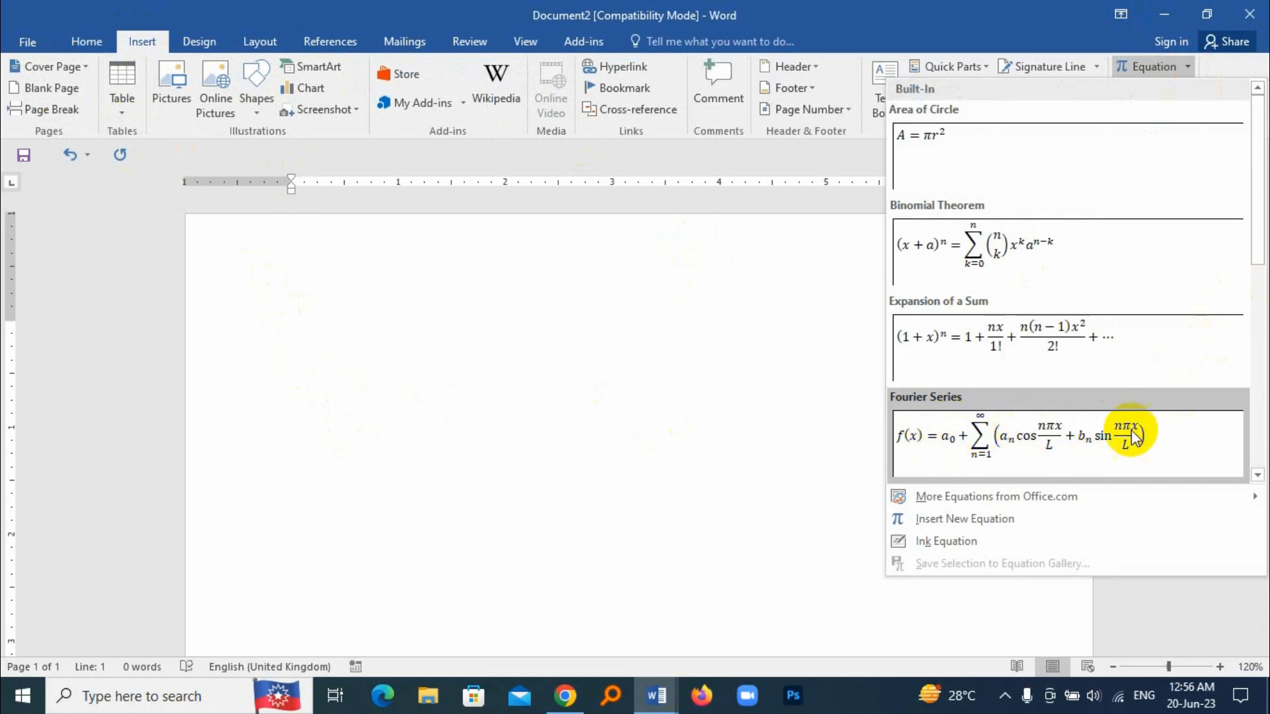
click(1056, 435)
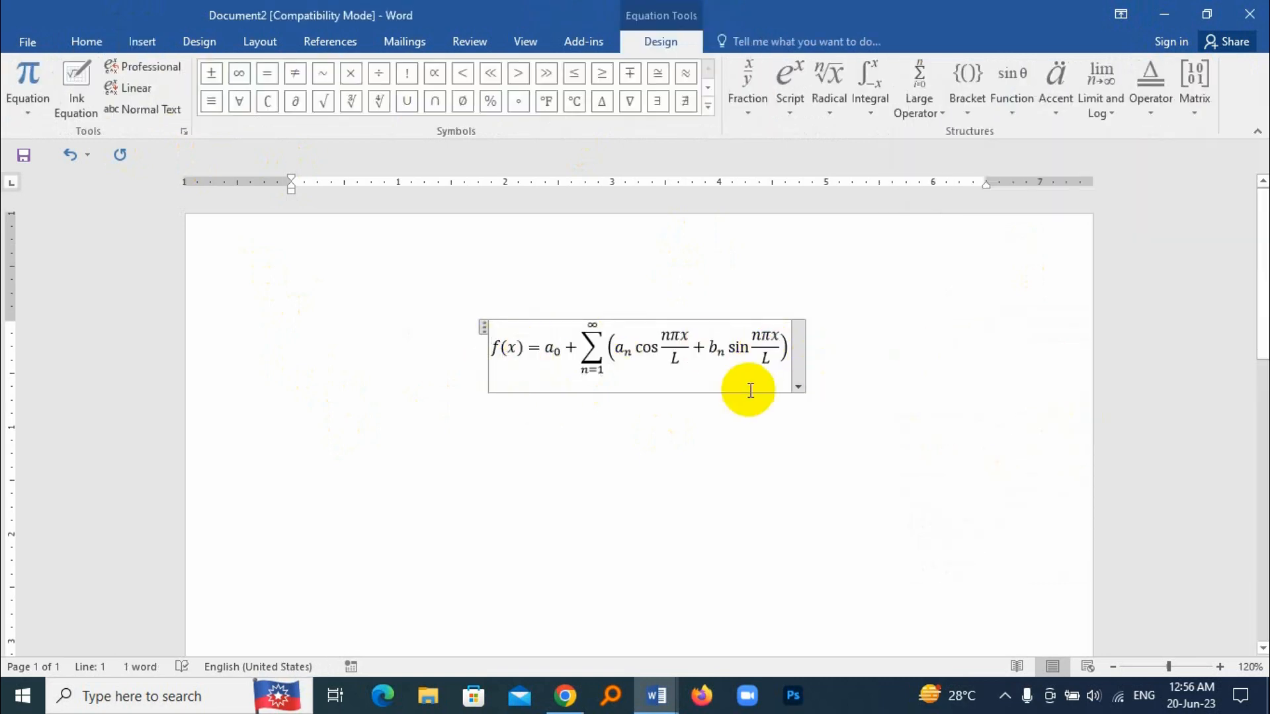
ctrl+scroll(748, 389, up, 2)
ctrl+scroll(749, 390, up, 2)
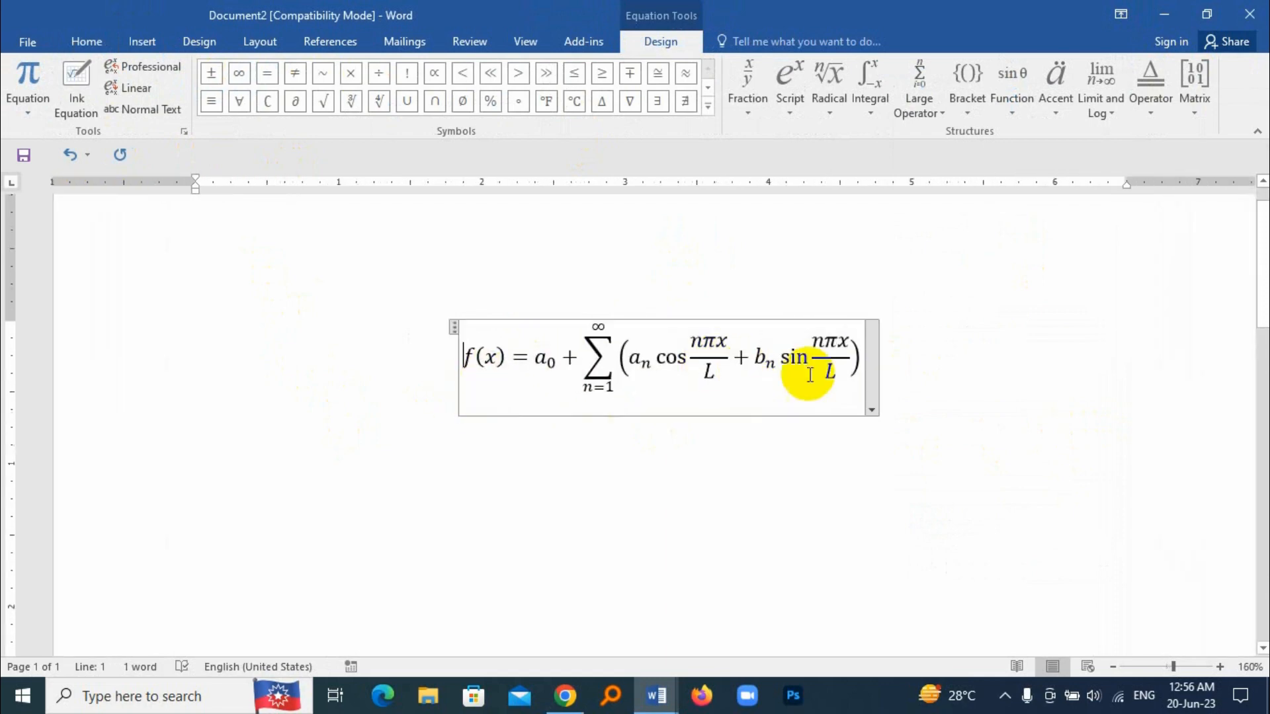